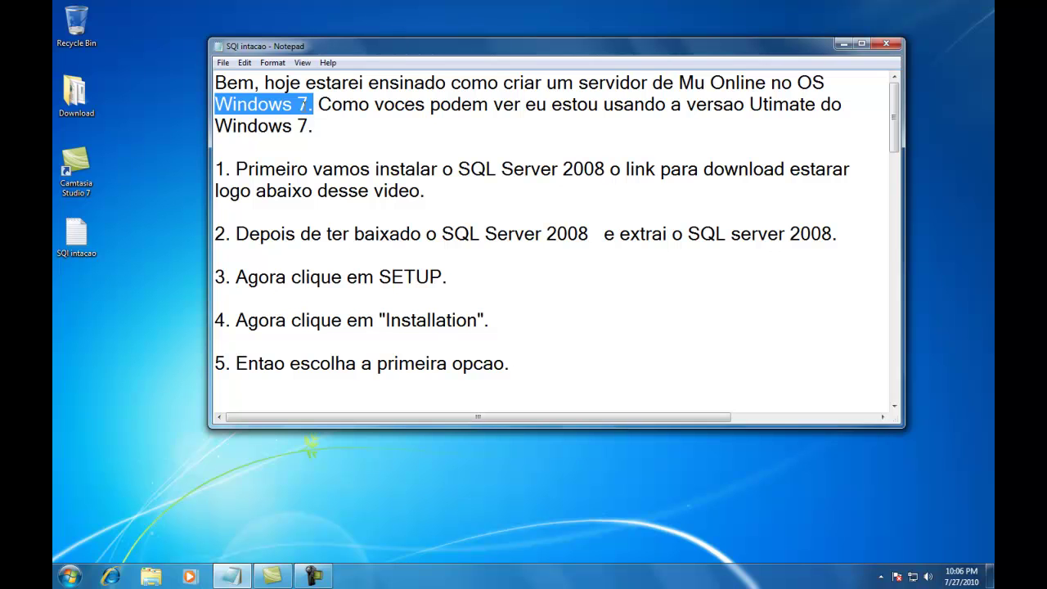
- Highlight the introduction about Windows 7 in the notes and check the Windows edition in the computer's system properties, closing them again
{"action": "left_click_drag", "start_coordinate": [319, 103], "coordinate": [842, 105]}
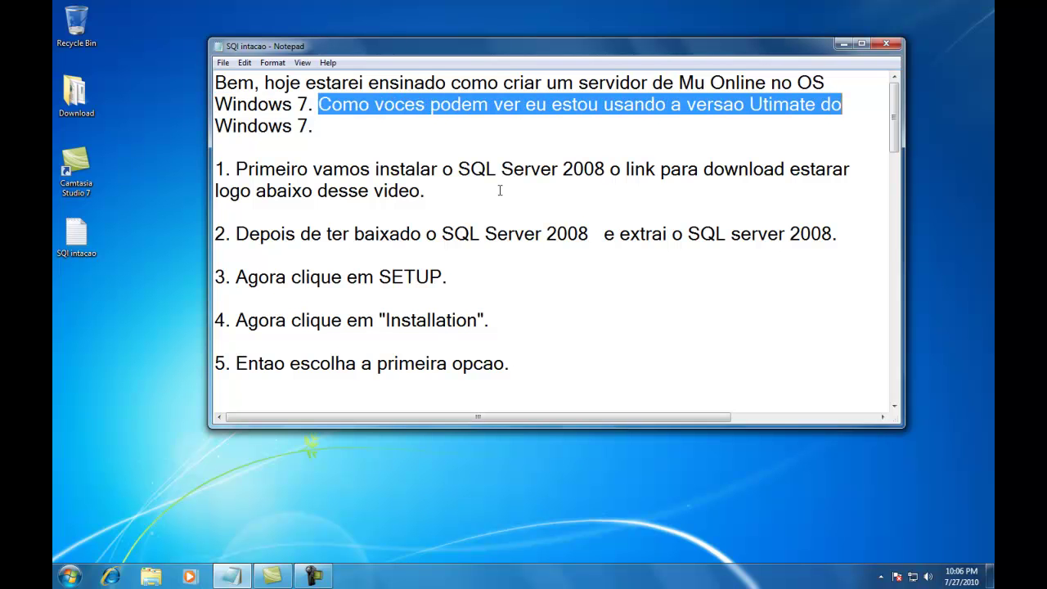
{"action": "left_click_drag", "start_coordinate": [214, 125], "coordinate": [308, 126]}
{"action": "left_click", "coordinate": [72, 579]}
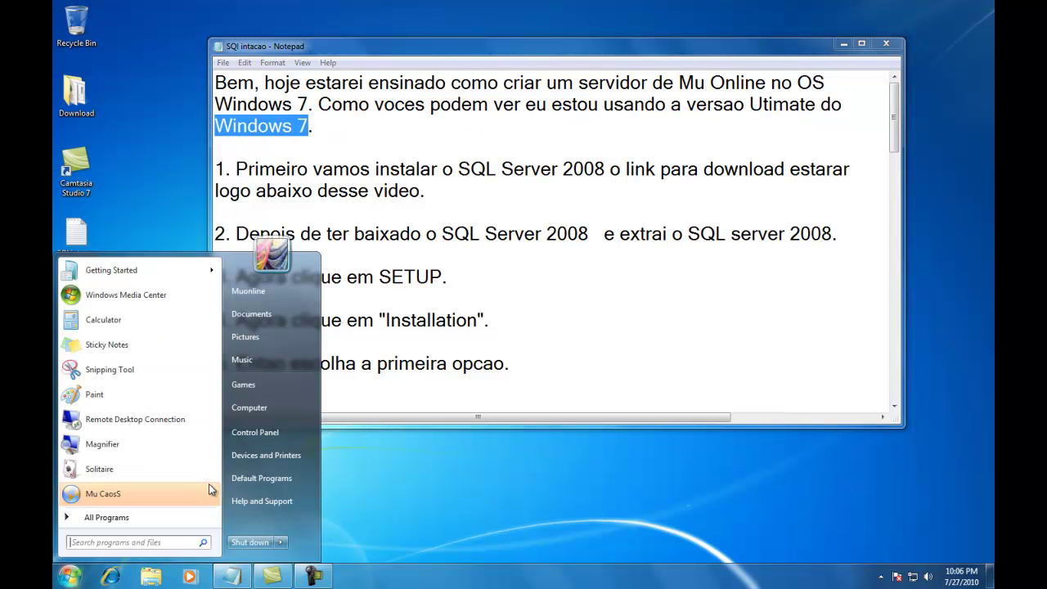
{"action": "right_click", "coordinate": [251, 410]}
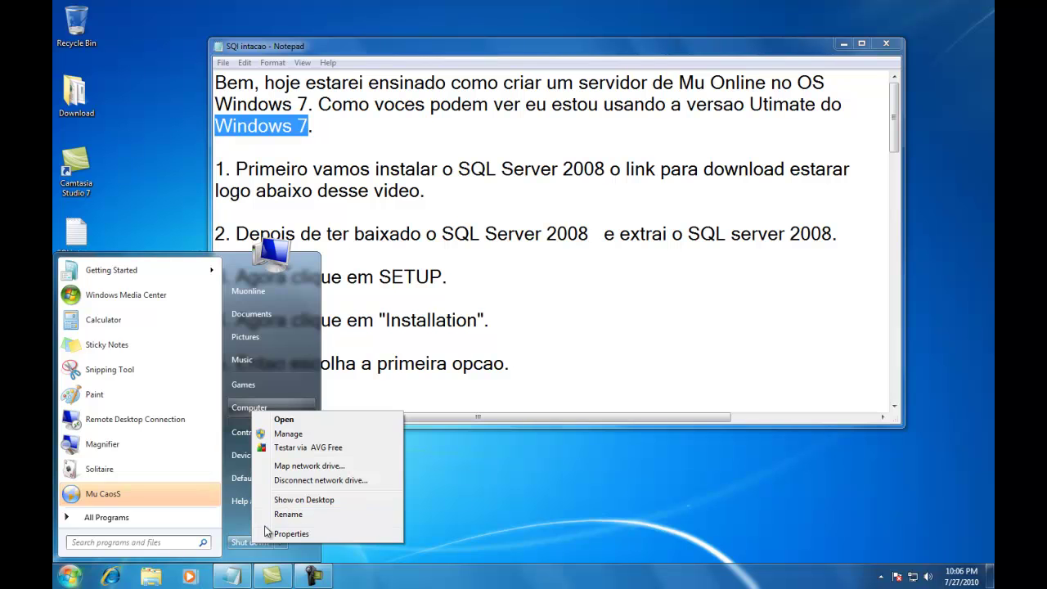
{"action": "left_click", "coordinate": [278, 534]}
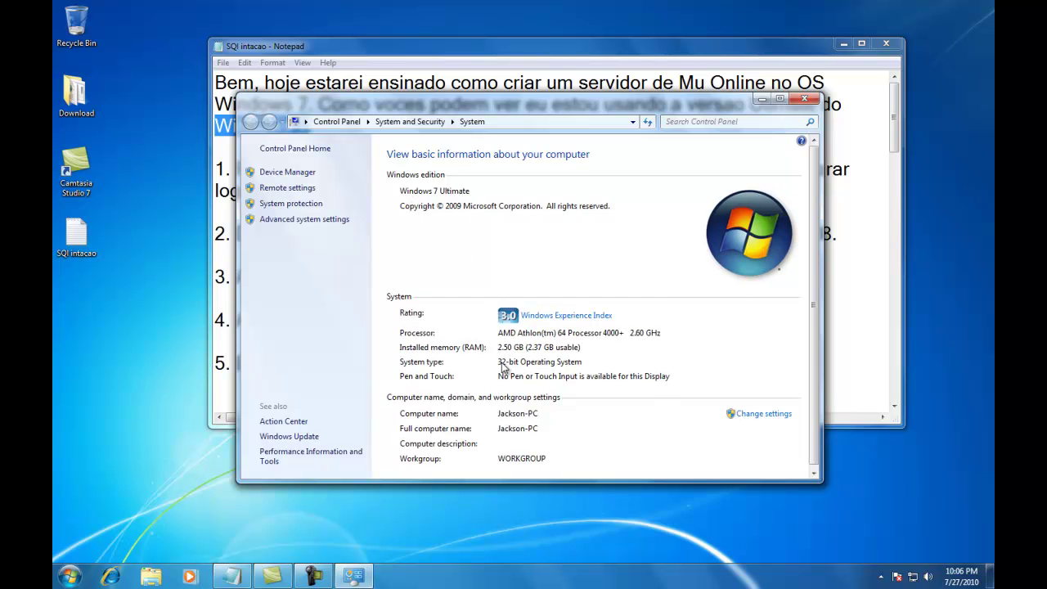
{"action": "left_click", "coordinate": [804, 98]}
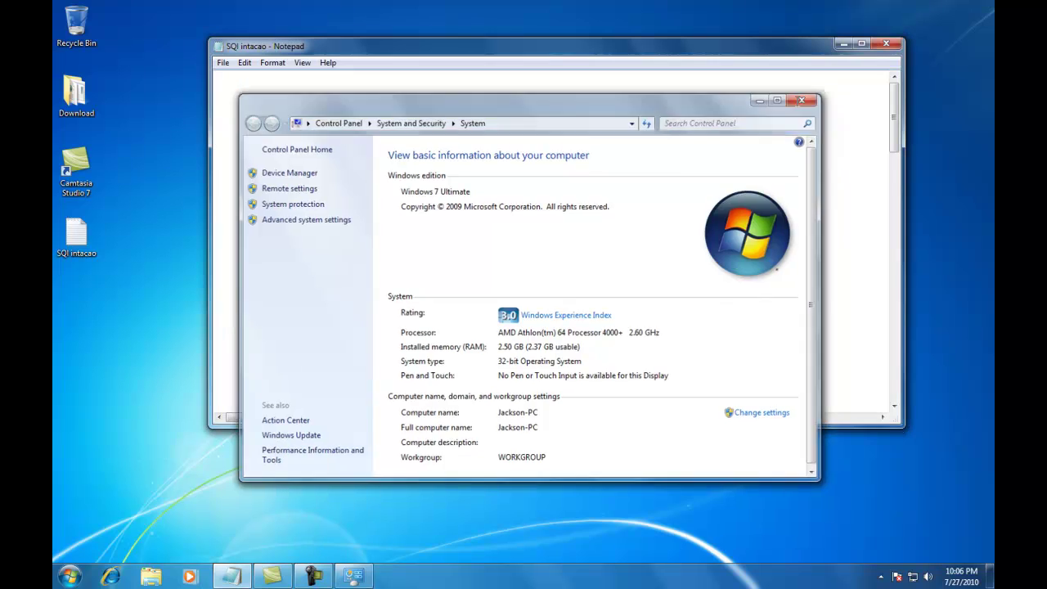
- Highlight instruction 1 in the notes, open the desktop Download folder with its setup file selected, and move the folder window off the notes
{"action": "left_click_drag", "start_coordinate": [217, 170], "coordinate": [851, 169]}
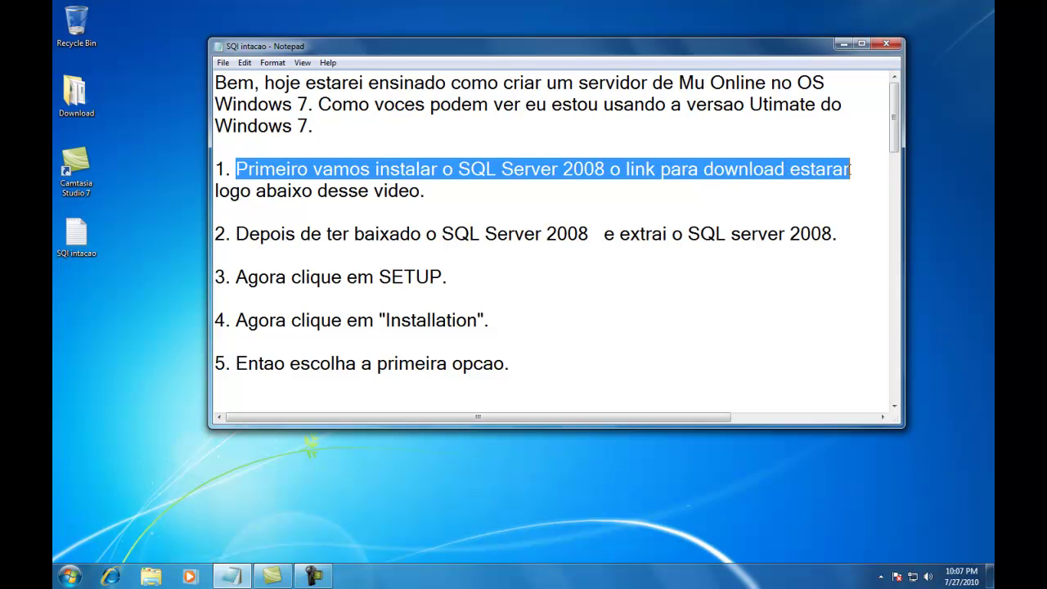
{"action": "left_click_drag", "start_coordinate": [216, 190], "coordinate": [404, 203]}
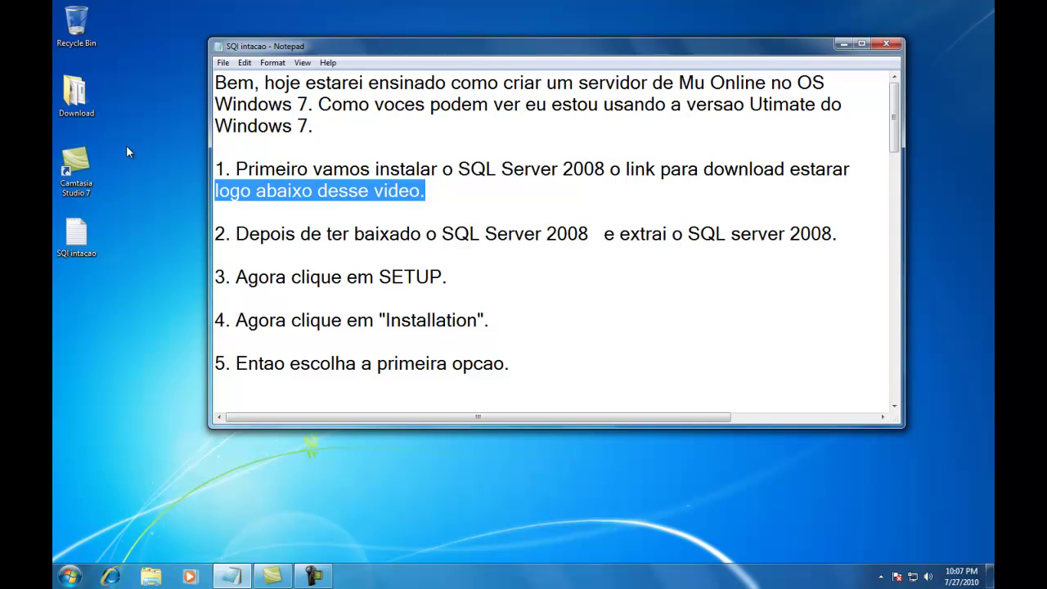
{"action": "left_click", "coordinate": [72, 114]}
{"action": "double_click", "coordinate": [72, 118]}
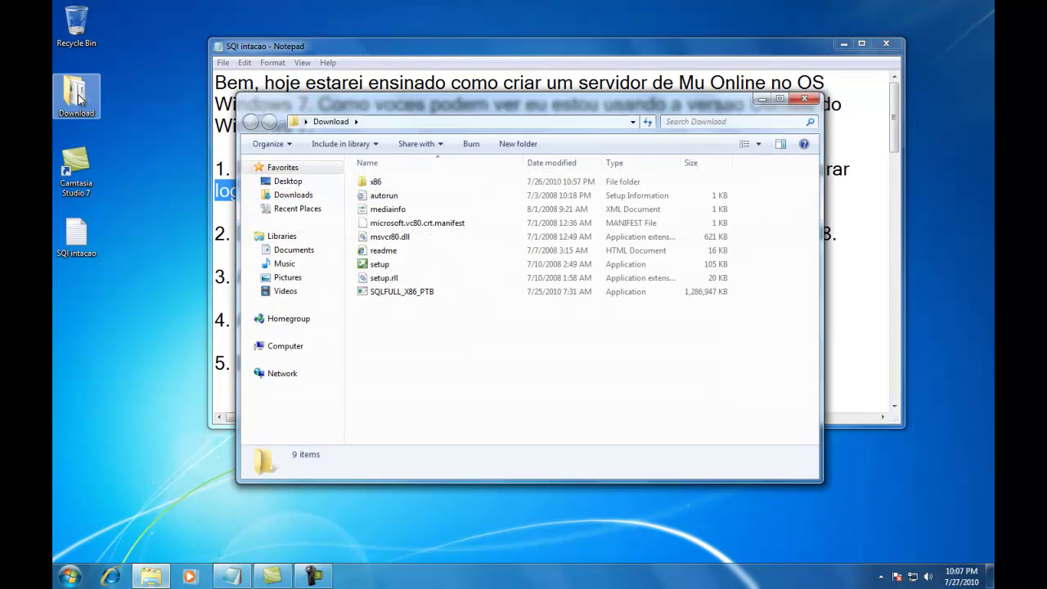
{"action": "left_click", "coordinate": [386, 266]}
{"action": "left_click_drag", "start_coordinate": [460, 120], "coordinate": [612, 276]}
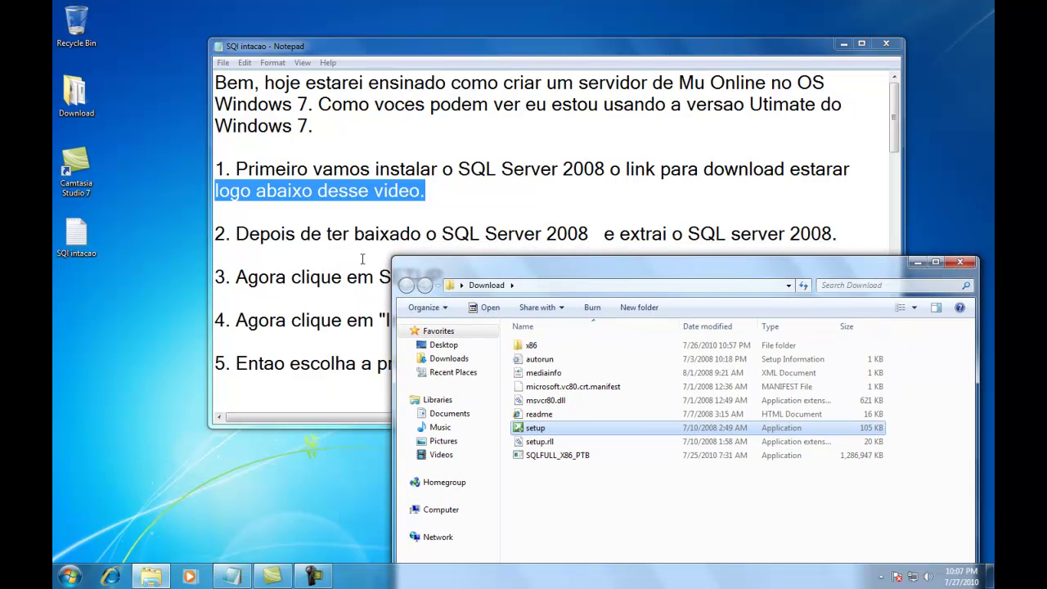
- Highlight instructions 2 and 3 in the notes and launch setup from the Download folder, running the program despite the compatibility warnings
{"action": "left_click_drag", "start_coordinate": [237, 233], "coordinate": [840, 239]}
{"action": "left_click_drag", "start_coordinate": [237, 277], "coordinate": [449, 284]}
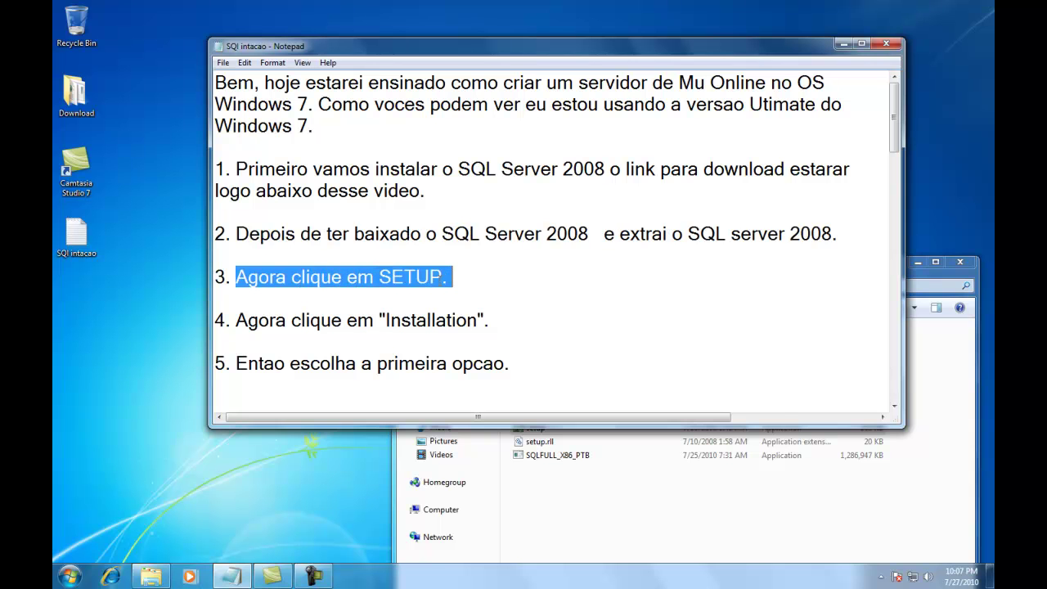
{"action": "left_click", "coordinate": [568, 485]}
{"action": "double_click", "coordinate": [539, 429]}
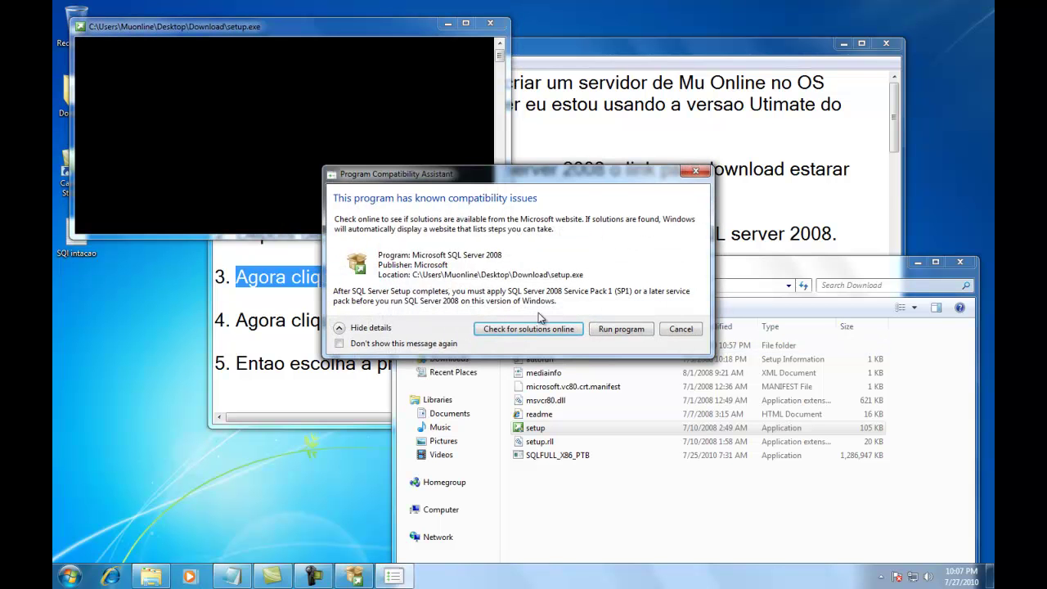
{"action": "left_click", "coordinate": [620, 330]}
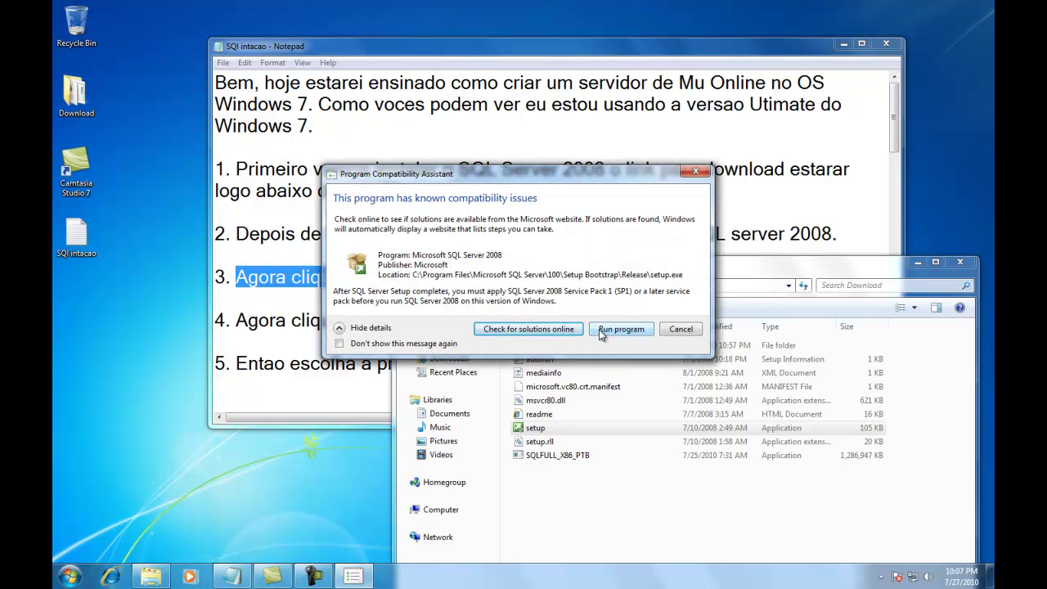
{"action": "left_click", "coordinate": [600, 330]}
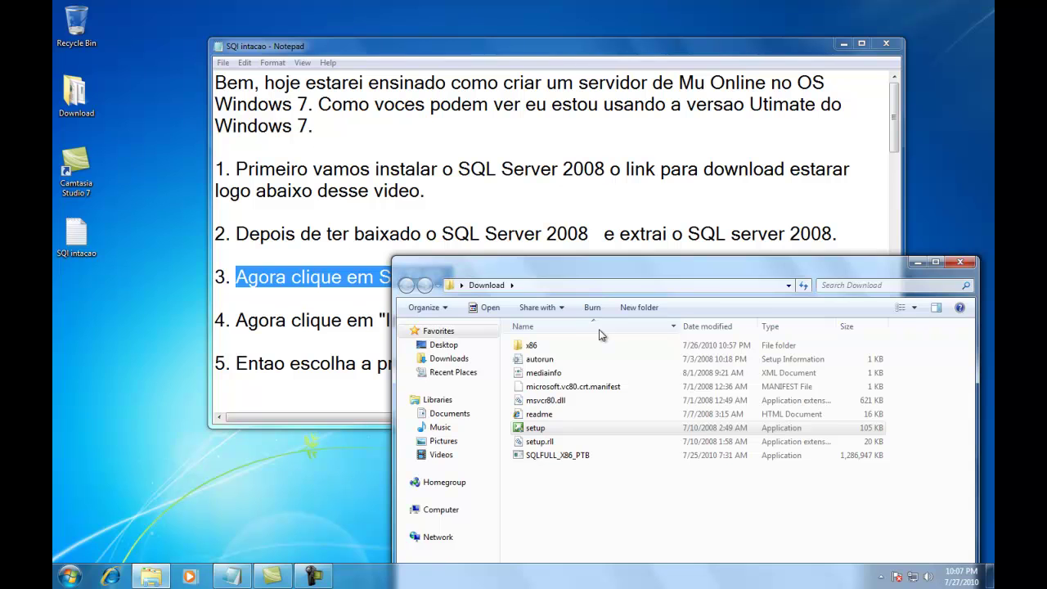
- Highlight instruction 4 in the notes and show the Installation page of the SQL Server Installation Center
{"action": "left_click", "coordinate": [285, 309]}
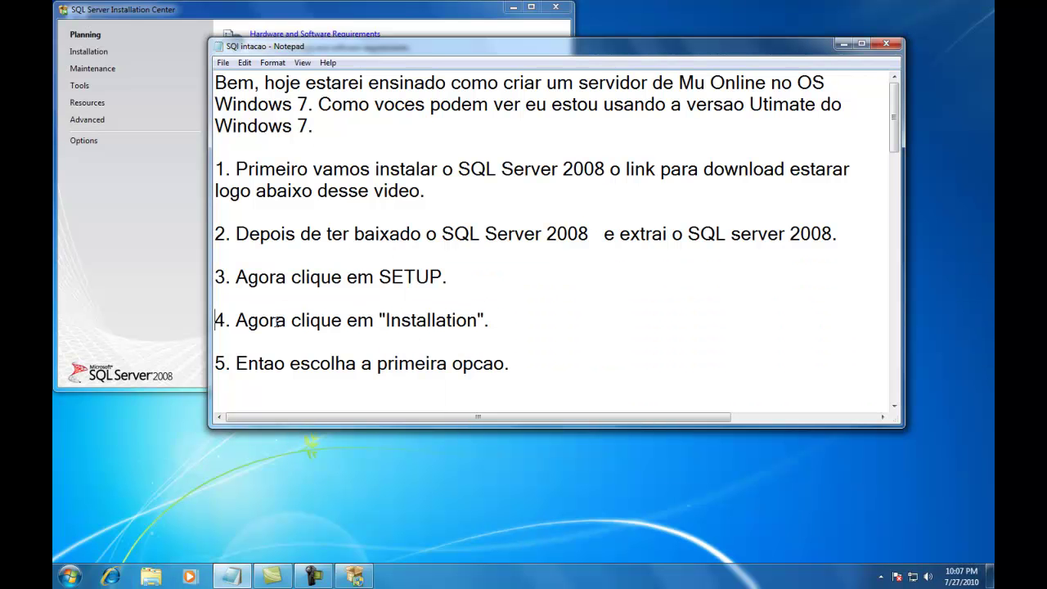
{"action": "left_click_drag", "start_coordinate": [215, 320], "coordinate": [492, 310]}
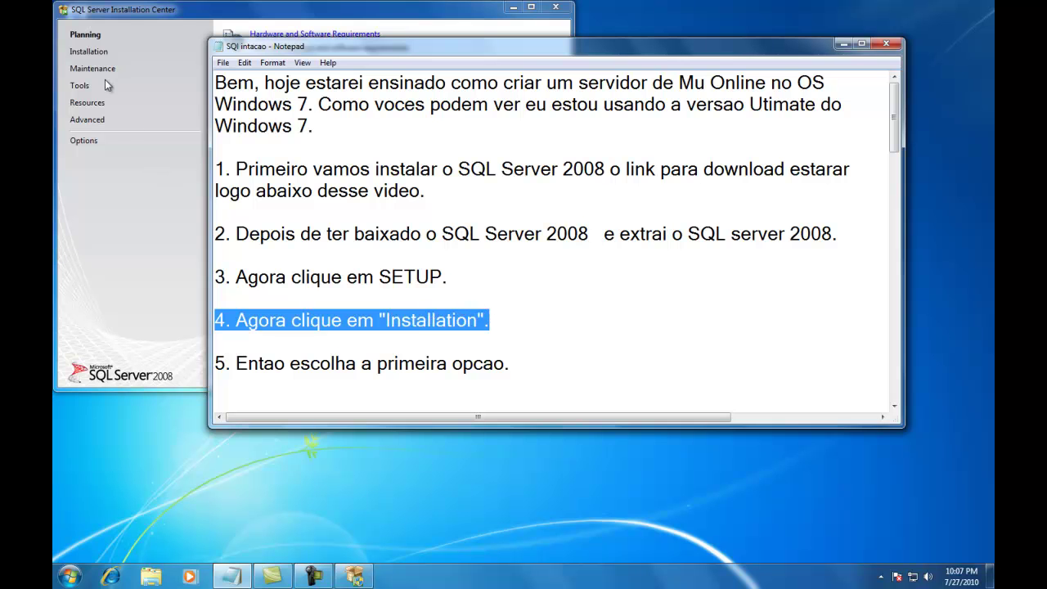
{"action": "left_click", "coordinate": [99, 54]}
- Highlight instruction 5 and start a new SQL Server stand-alone installation, running the program despite the compatibility warning
{"action": "left_click", "coordinate": [556, 321]}
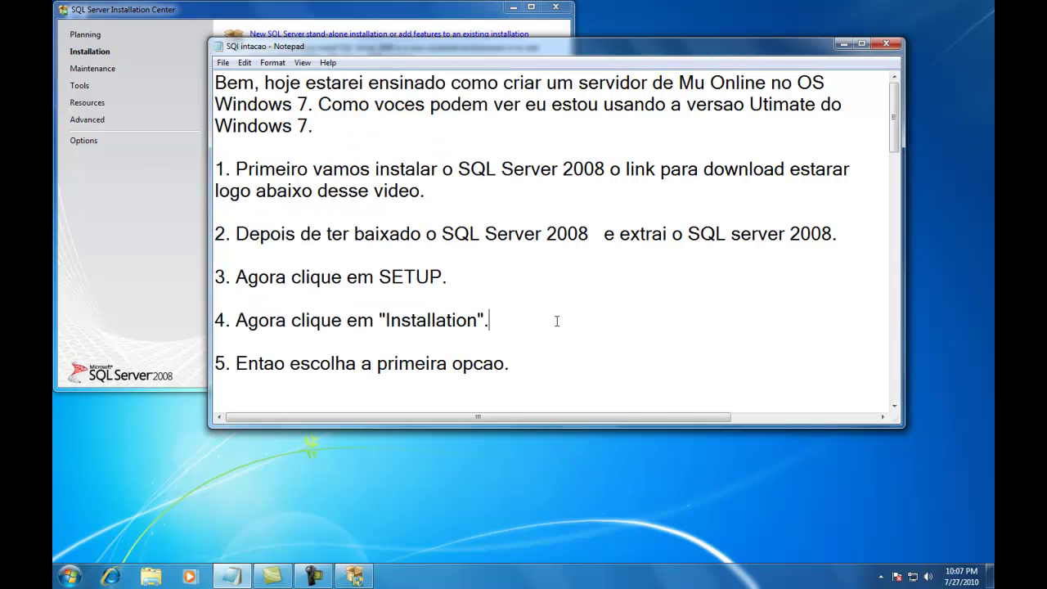
{"action": "left_click_drag", "start_coordinate": [237, 363], "coordinate": [506, 370]}
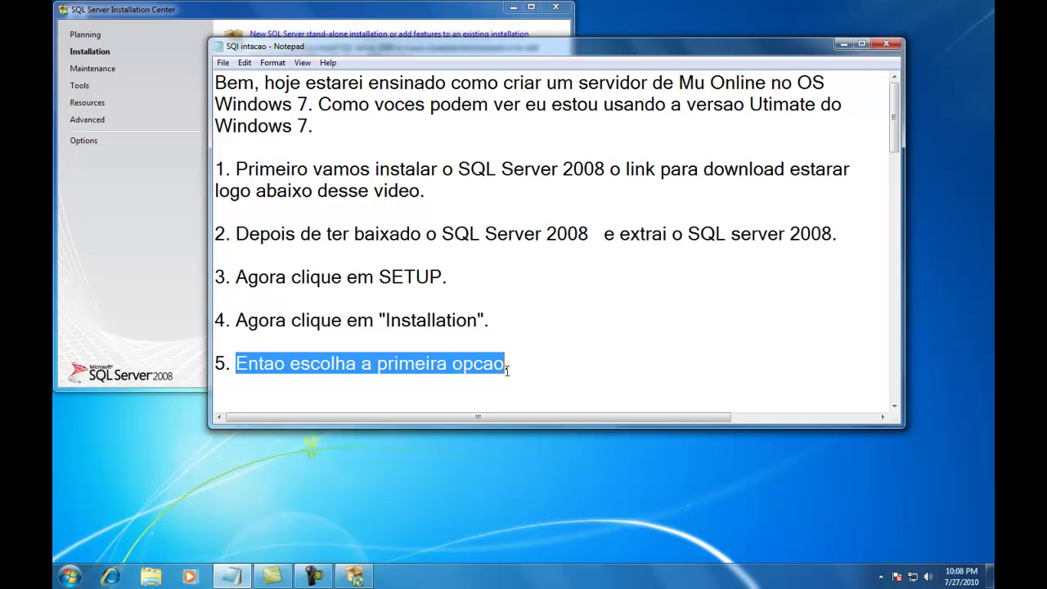
{"action": "left_click", "coordinate": [270, 36]}
{"action": "left_click", "coordinate": [271, 36]}
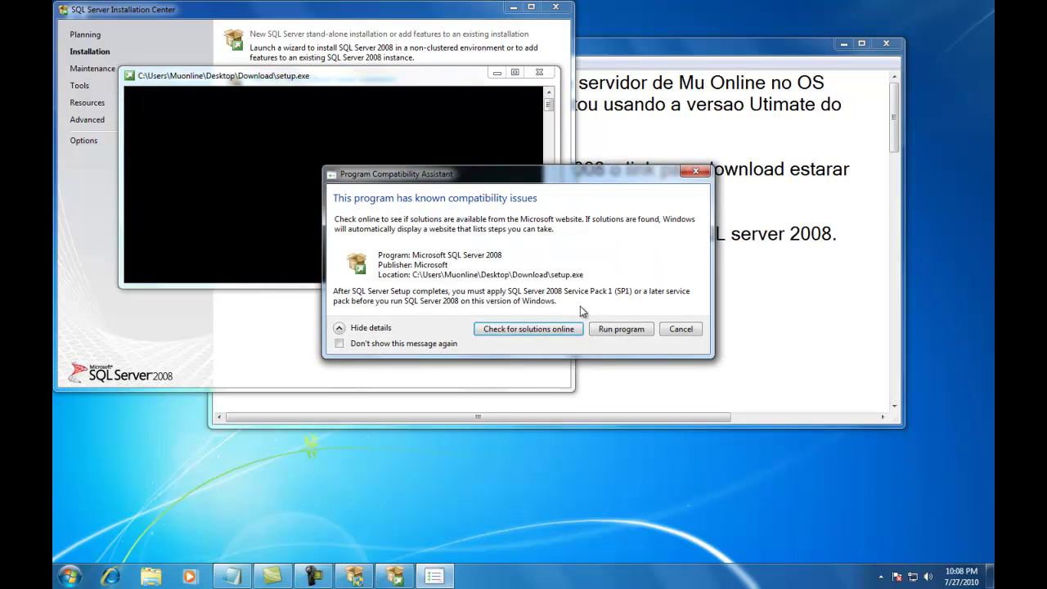
{"action": "left_click", "coordinate": [606, 331]}
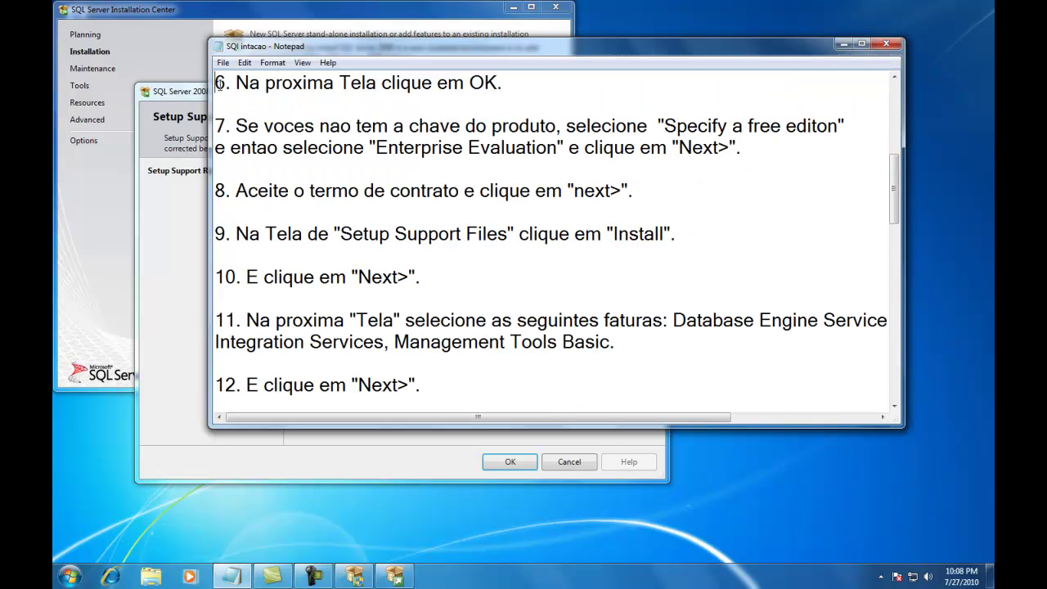
- Highlight instruction 6 in the notes and confirm the initial Setup Support Rules check
{"action": "left_click_drag", "start_coordinate": [219, 83], "coordinate": [503, 86]}
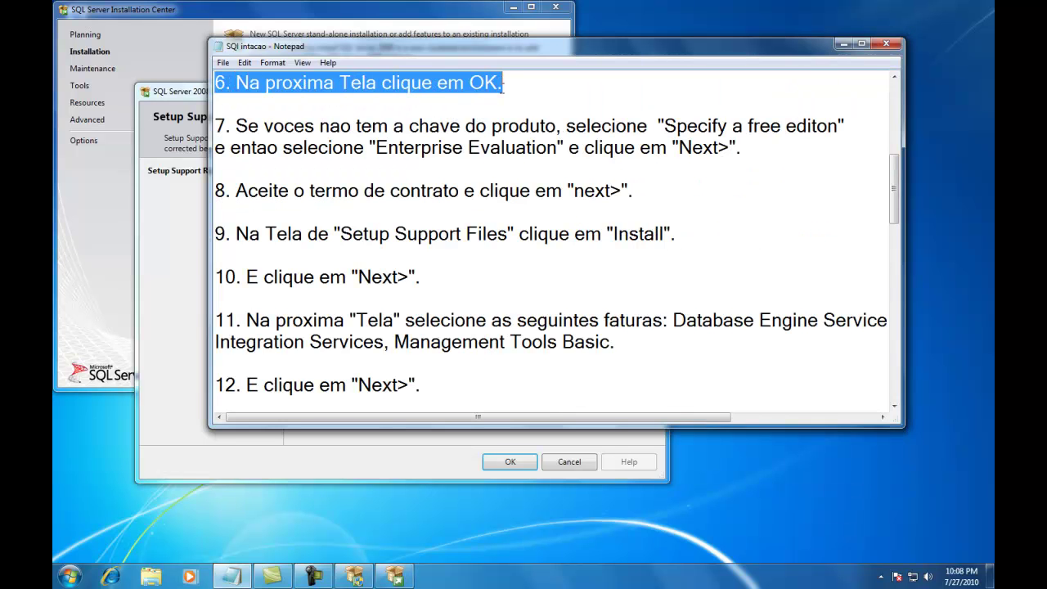
{"action": "left_click", "coordinate": [196, 251]}
{"action": "left_click", "coordinate": [510, 463]}
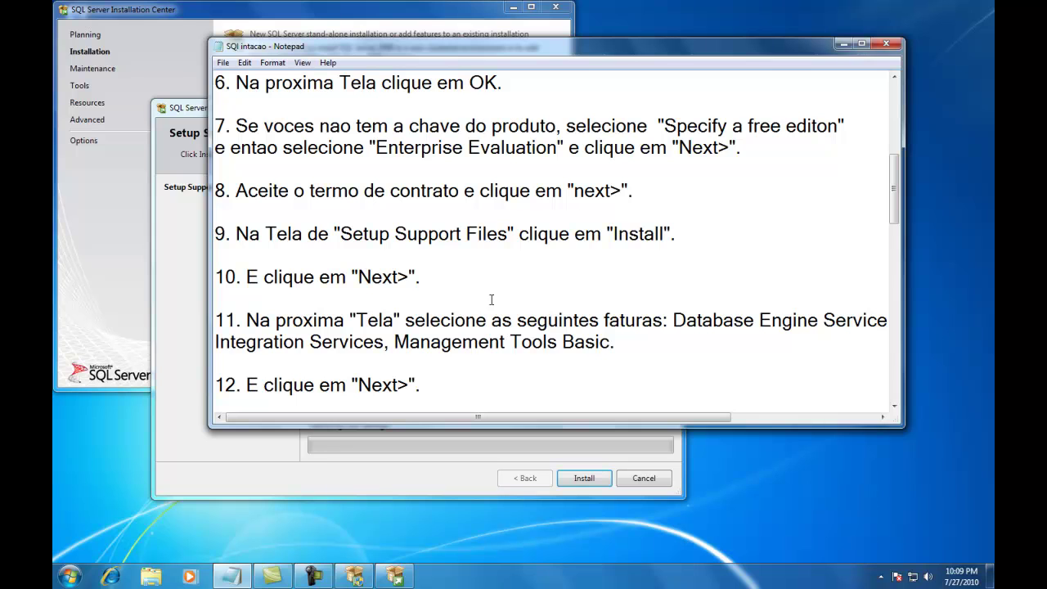
- Highlight instruction 9 in the notes and install the Setup Support Files
{"action": "left_click_drag", "start_coordinate": [217, 234], "coordinate": [356, 236]}
{"action": "left_click", "coordinate": [433, 218]}
{"action": "left_click_drag", "start_coordinate": [517, 220], "coordinate": [688, 230]}
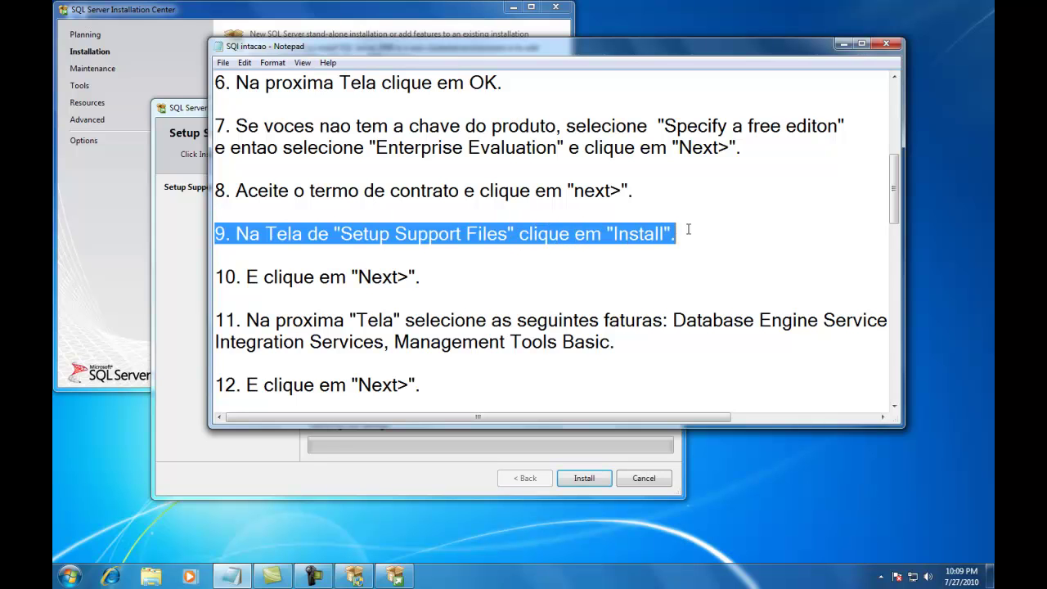
{"action": "left_click", "coordinate": [168, 268]}
{"action": "left_click", "coordinate": [586, 480]}
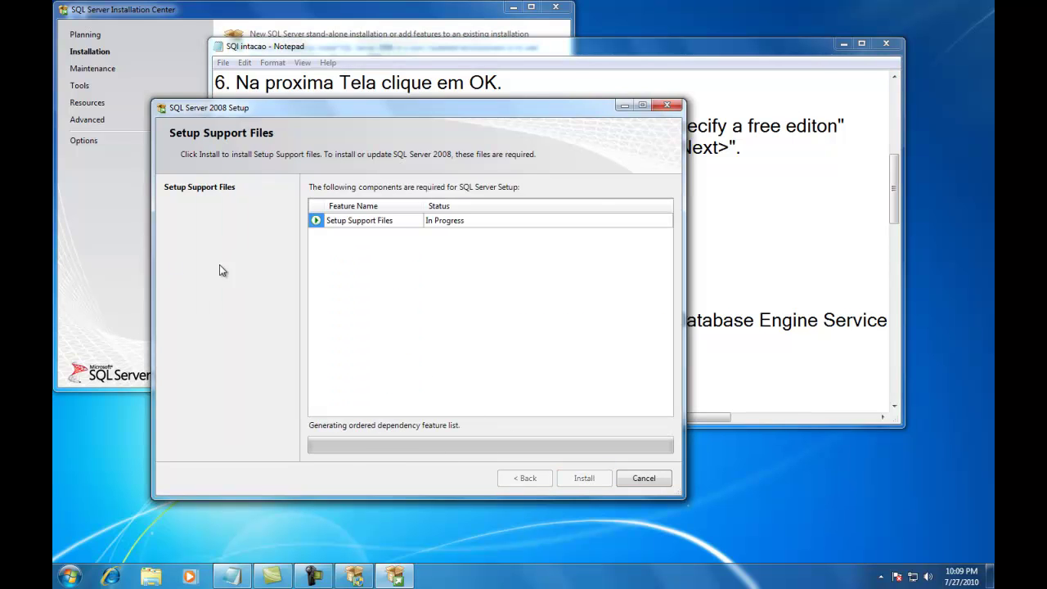
- Highlight instruction 10 in the notes and continue from the Setup Support Rules page to the Product Key page
{"action": "left_click", "coordinate": [427, 447]}
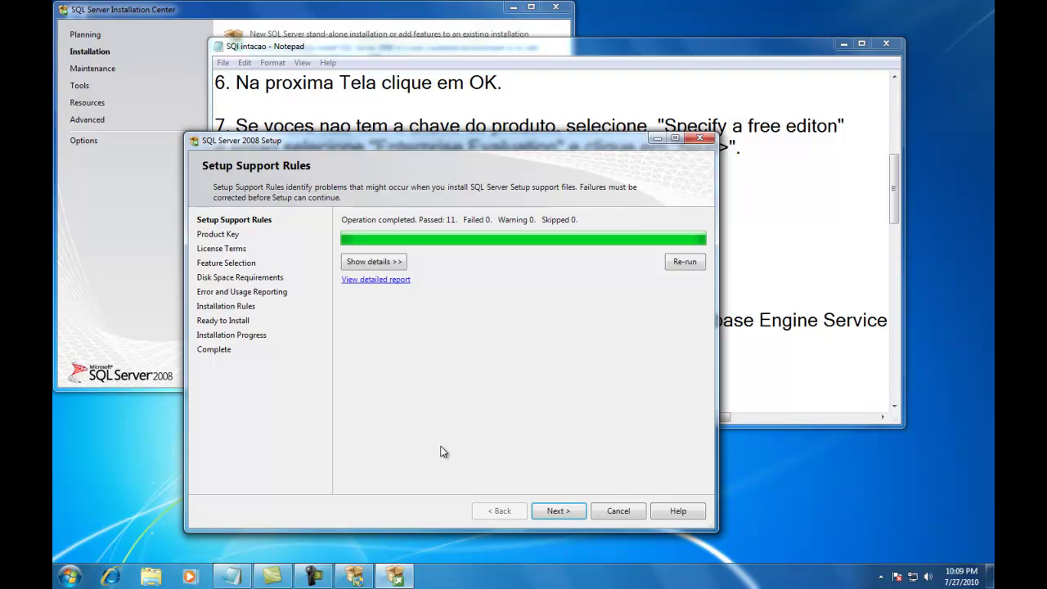
{"action": "left_click", "coordinate": [757, 340]}
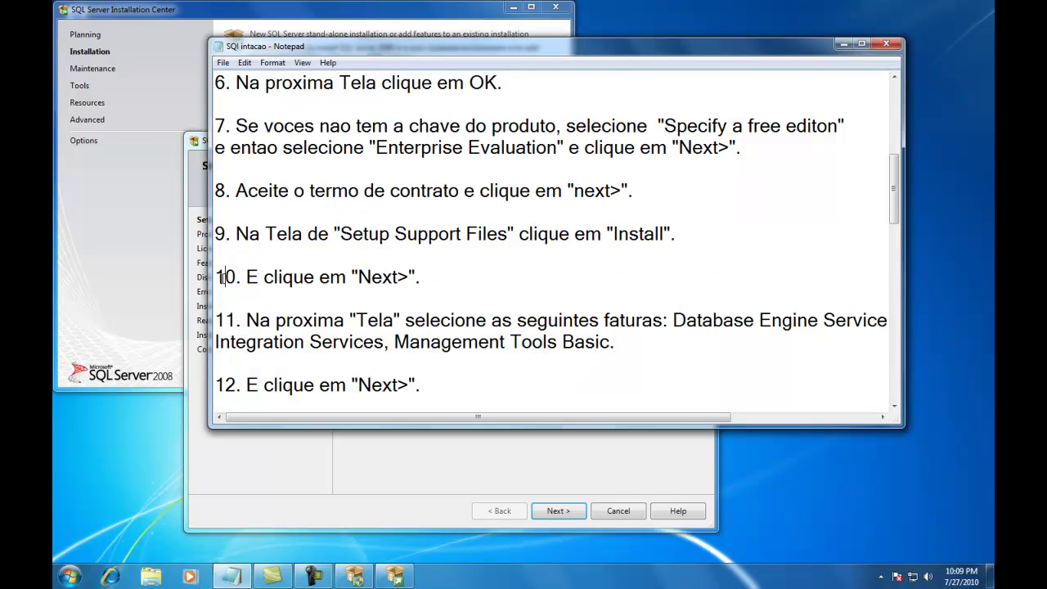
{"action": "left_click_drag", "start_coordinate": [220, 276], "coordinate": [354, 292]}
{"action": "left_click", "coordinate": [471, 464]}
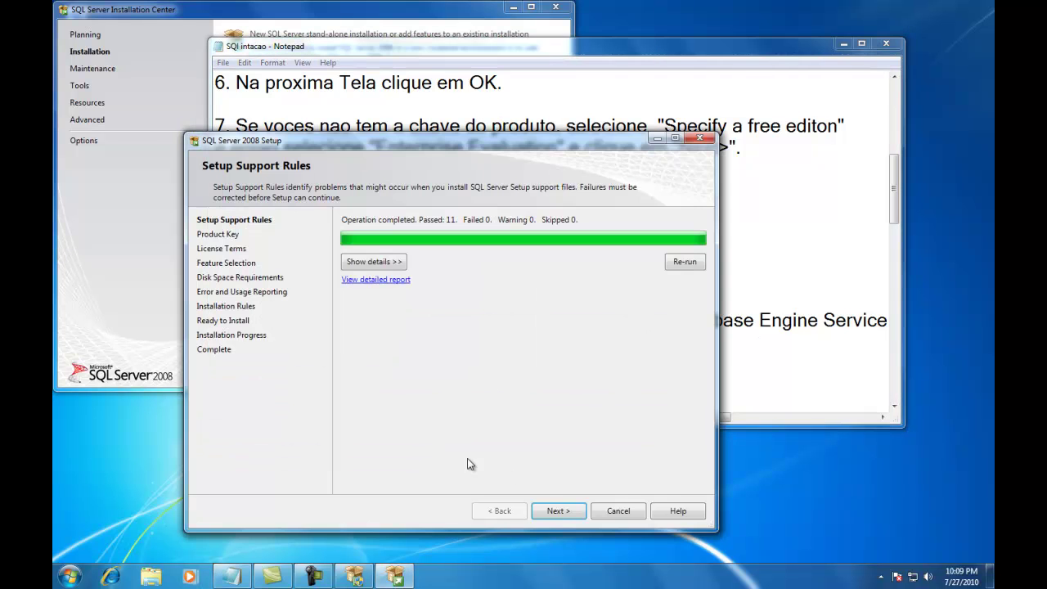
{"action": "left_click", "coordinate": [567, 511]}
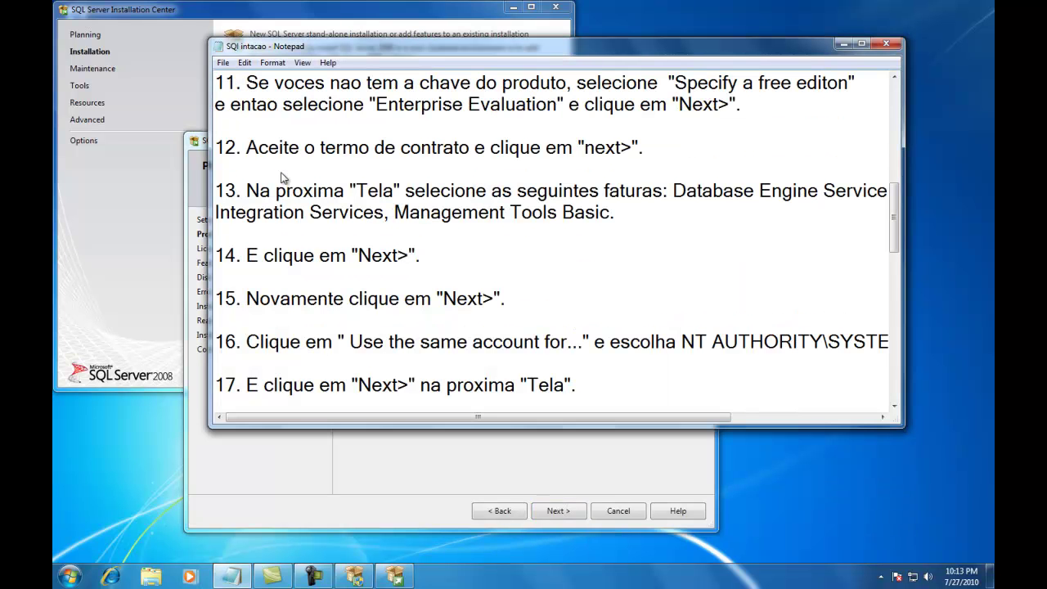
- Highlight instruction 11 in the notes, choose the free Enterprise Evaluation edition, and continue to the license terms
{"action": "left_click_drag", "start_coordinate": [225, 82], "coordinate": [849, 83]}
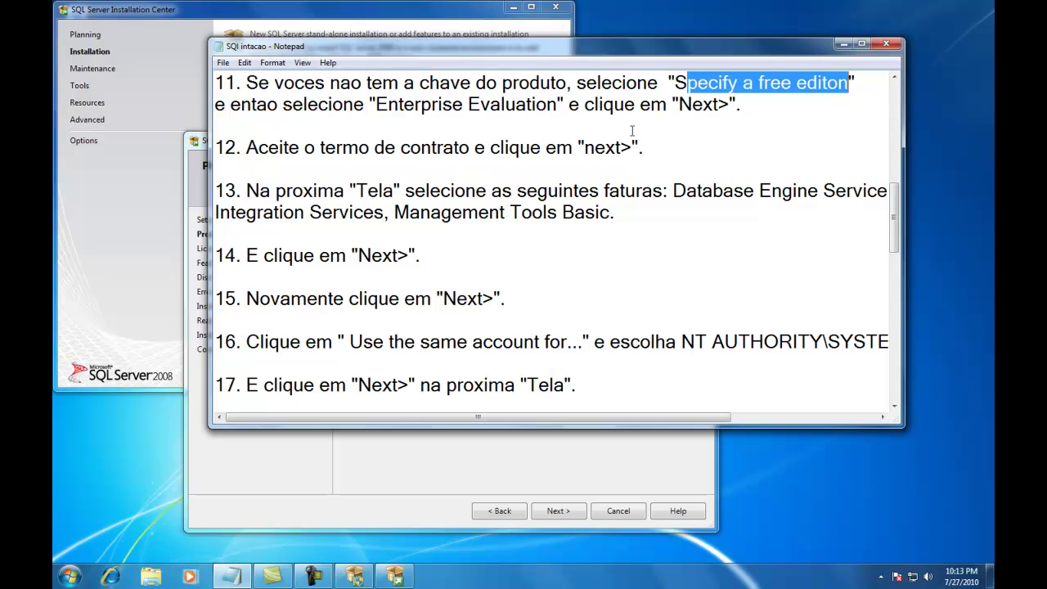
{"action": "left_click_drag", "start_coordinate": [216, 106], "coordinate": [725, 117]}
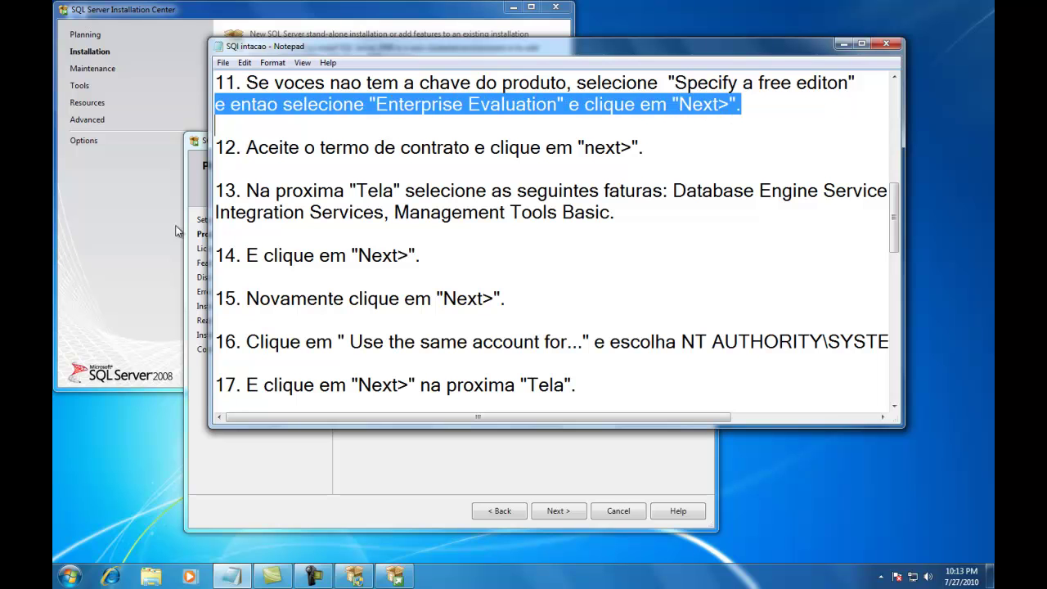
{"action": "left_click", "coordinate": [193, 185]}
{"action": "left_click", "coordinate": [413, 298]}
{"action": "left_click", "coordinate": [413, 303]}
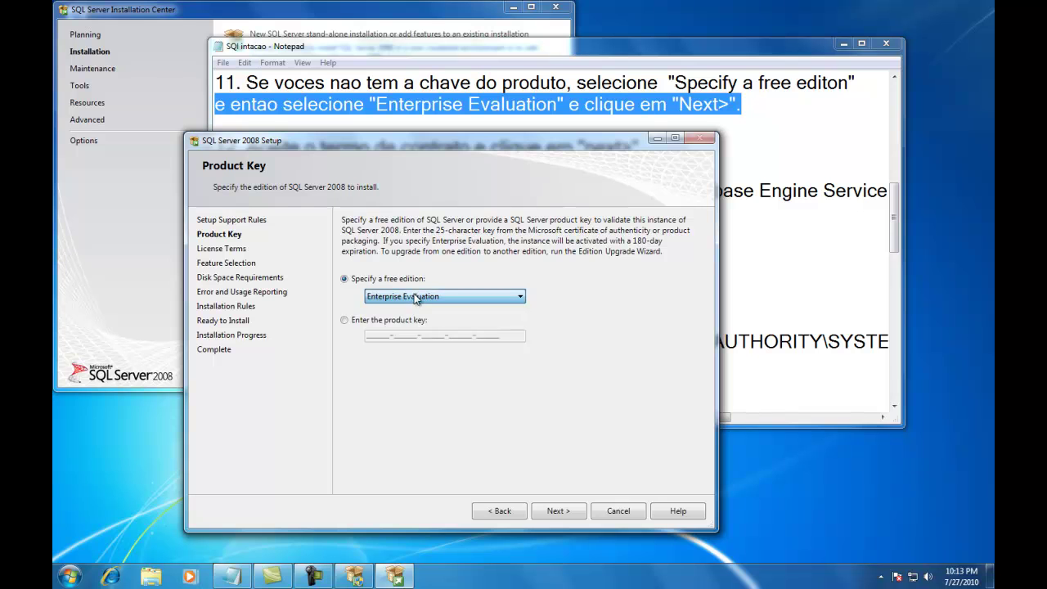
{"action": "left_click", "coordinate": [556, 510]}
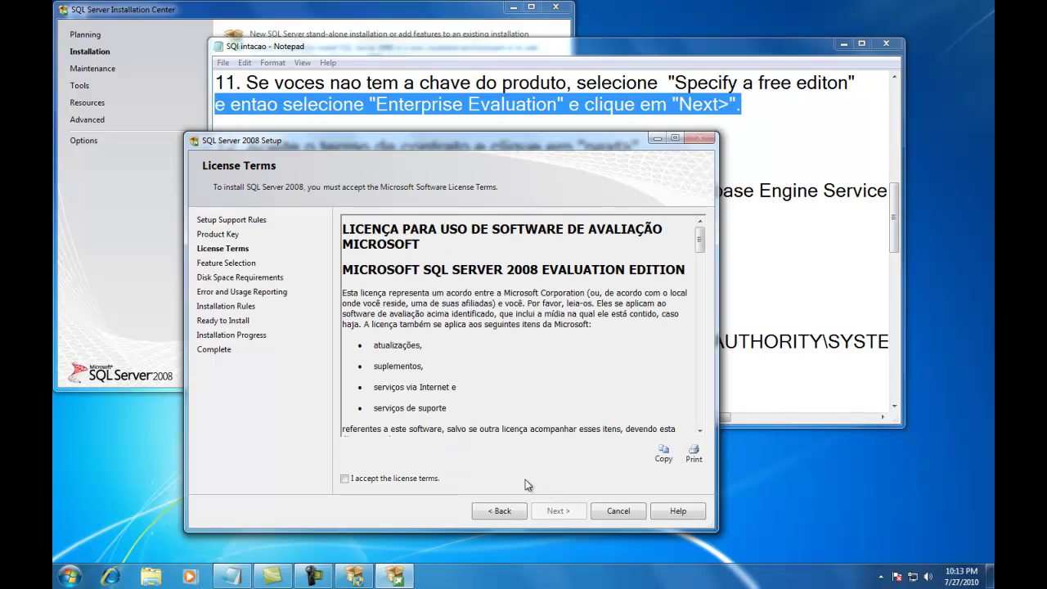
- Highlight instruction 12 in the notes, accept the license terms, and continue to the feature selection
{"action": "left_click", "coordinate": [619, 266]}
{"action": "left_click_drag", "start_coordinate": [247, 147], "coordinate": [619, 155]}
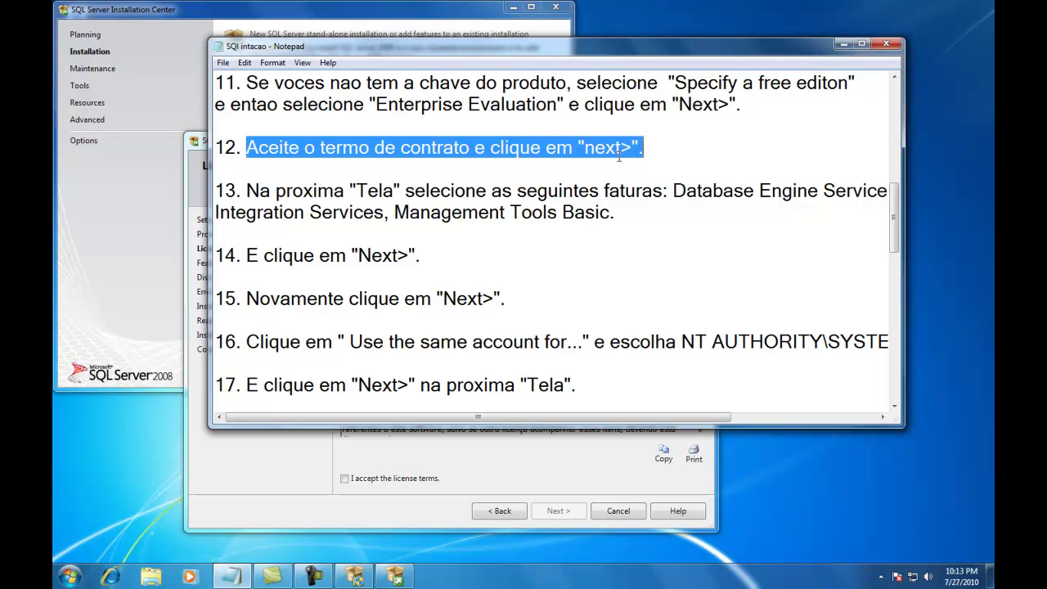
{"action": "left_click", "coordinate": [192, 187]}
{"action": "left_click", "coordinate": [395, 484]}
{"action": "left_click", "coordinate": [558, 510]}
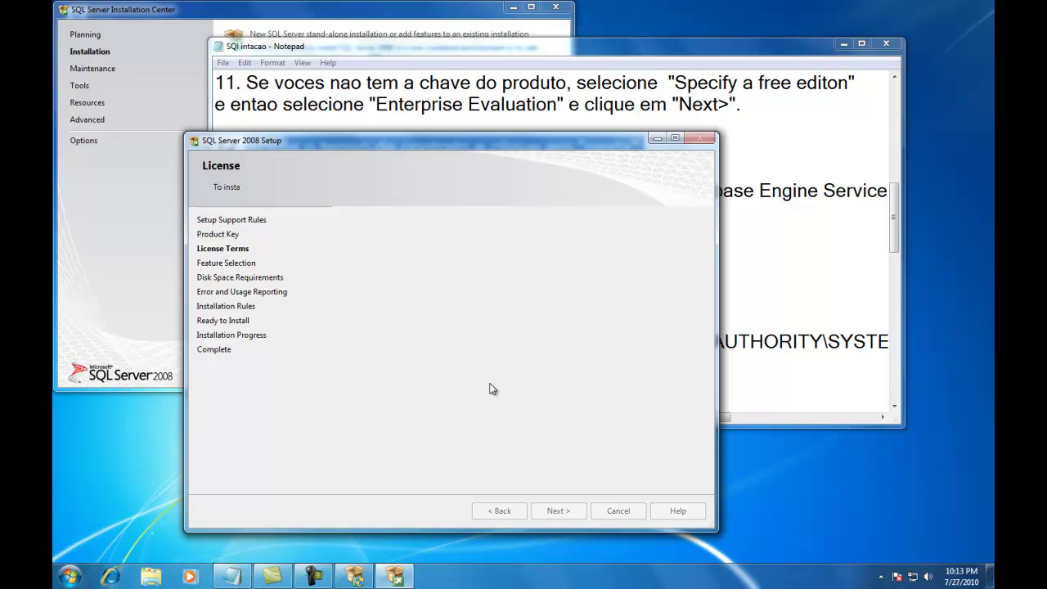
- Highlight instruction 13 in the notes, clear all optional features, and select Database Engine Services for installation
{"action": "key", "text": "alt+Tab"}
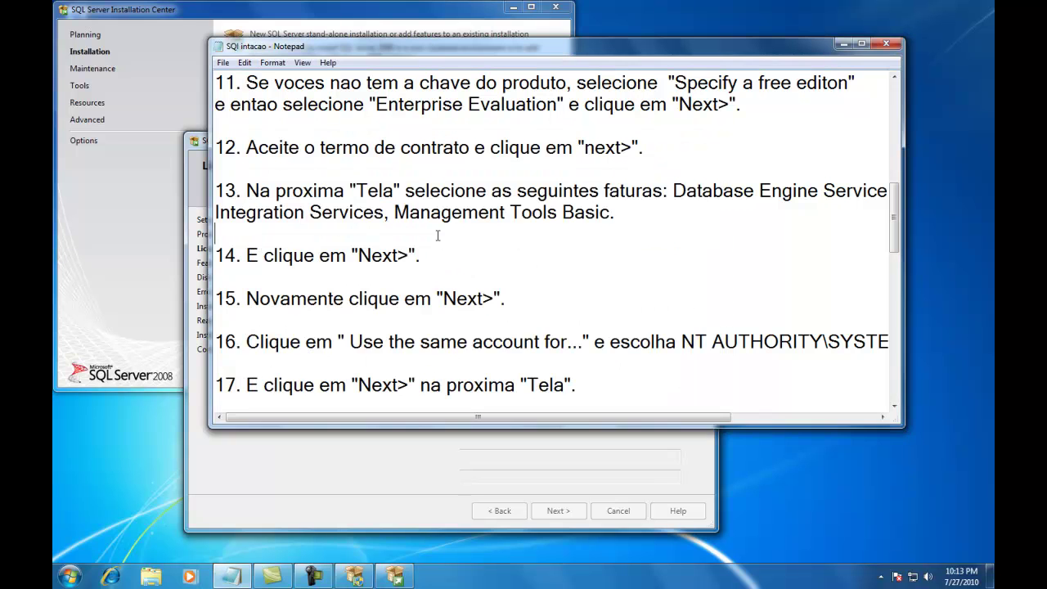
{"action": "left_click_drag", "start_coordinate": [247, 191], "coordinate": [669, 190]}
{"action": "left_click", "coordinate": [354, 439]}
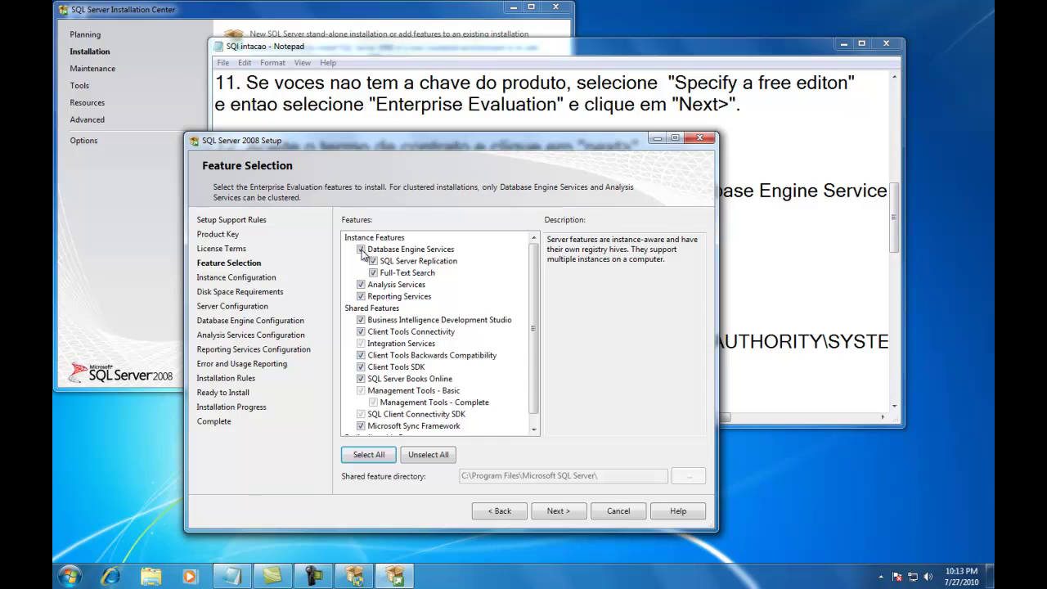
{"action": "left_click", "coordinate": [420, 460]}
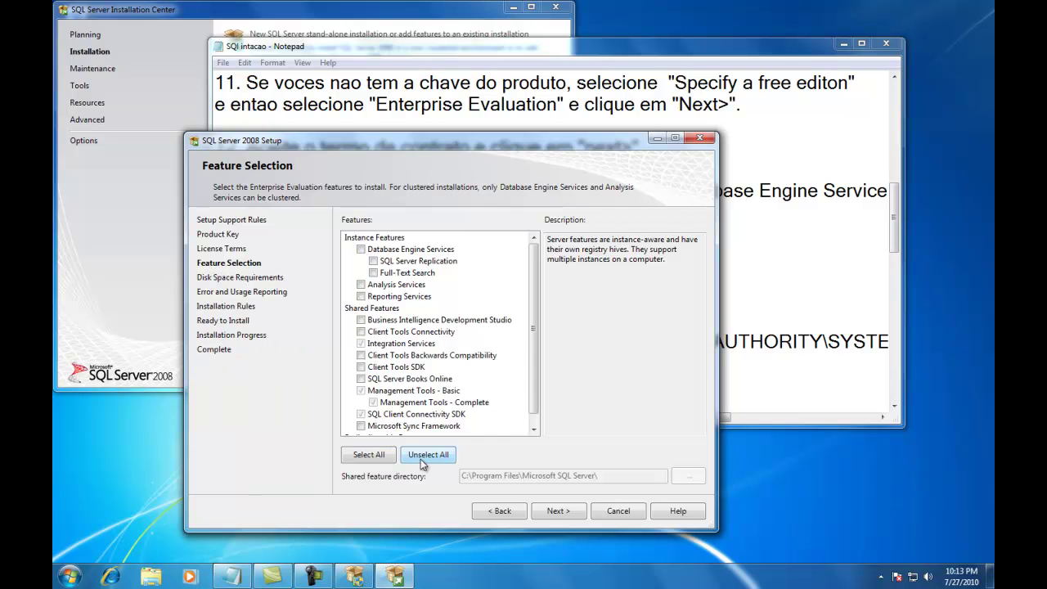
{"action": "left_click", "coordinate": [360, 250]}
{"action": "left_click", "coordinate": [409, 251]}
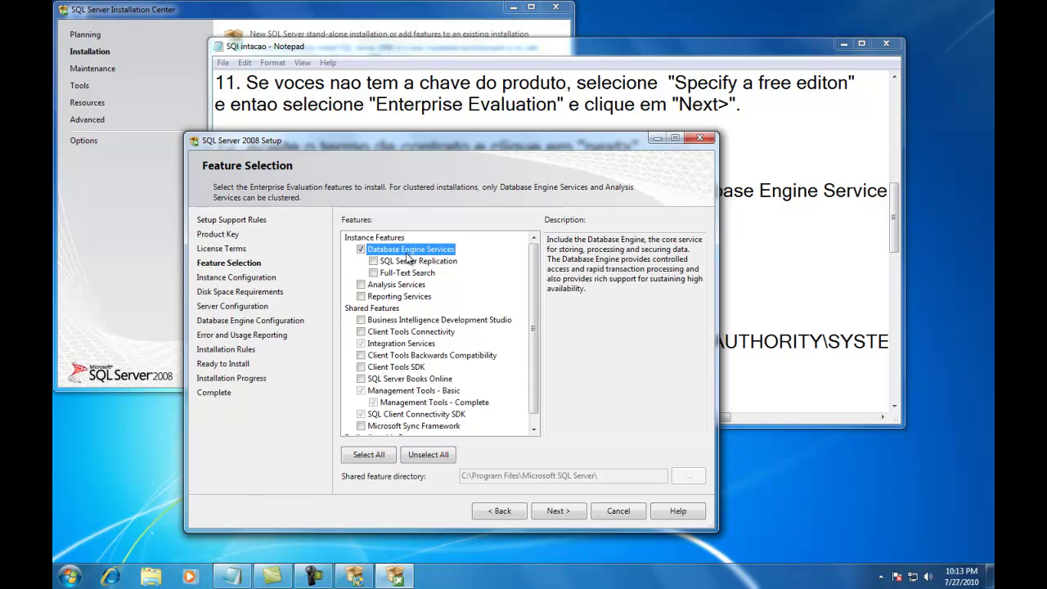
- Check the Integration Services and Management Tools entries in the feature list and continue to the instance configuration
{"action": "left_click", "coordinate": [404, 347]}
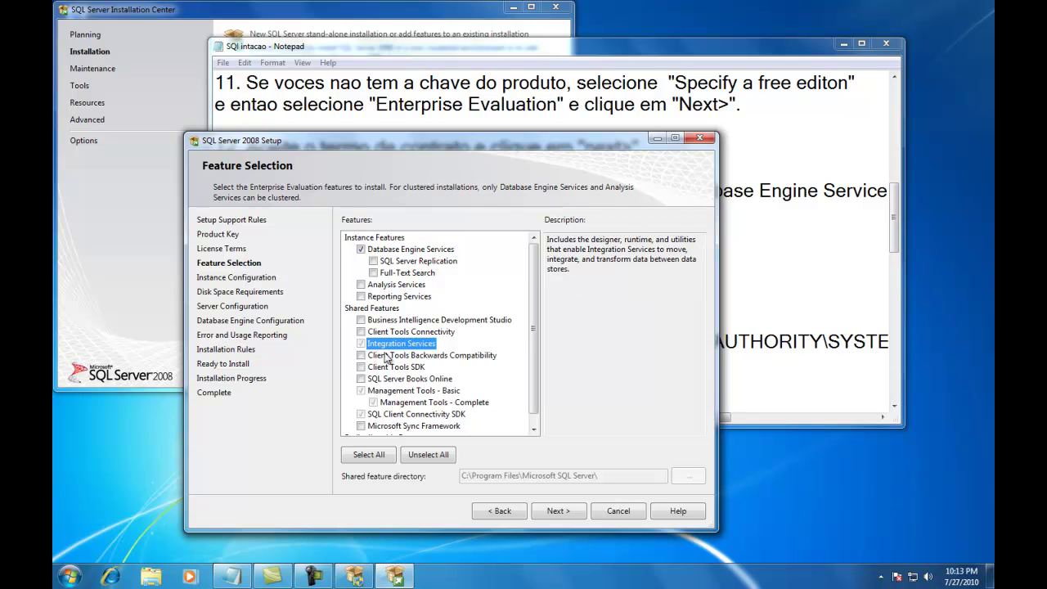
{"action": "left_click", "coordinate": [396, 391]}
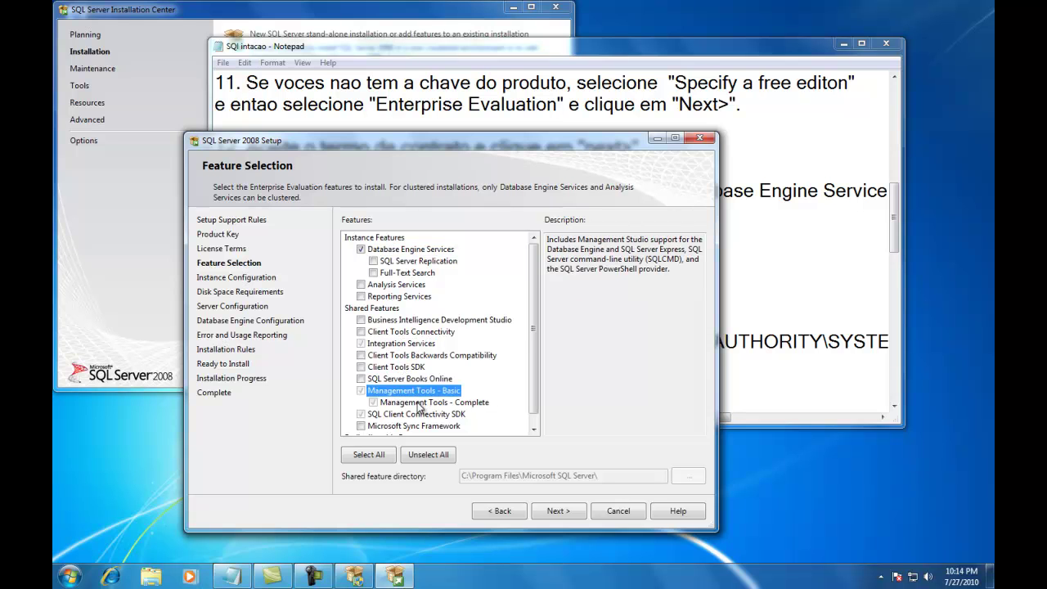
{"action": "left_click", "coordinate": [428, 403]}
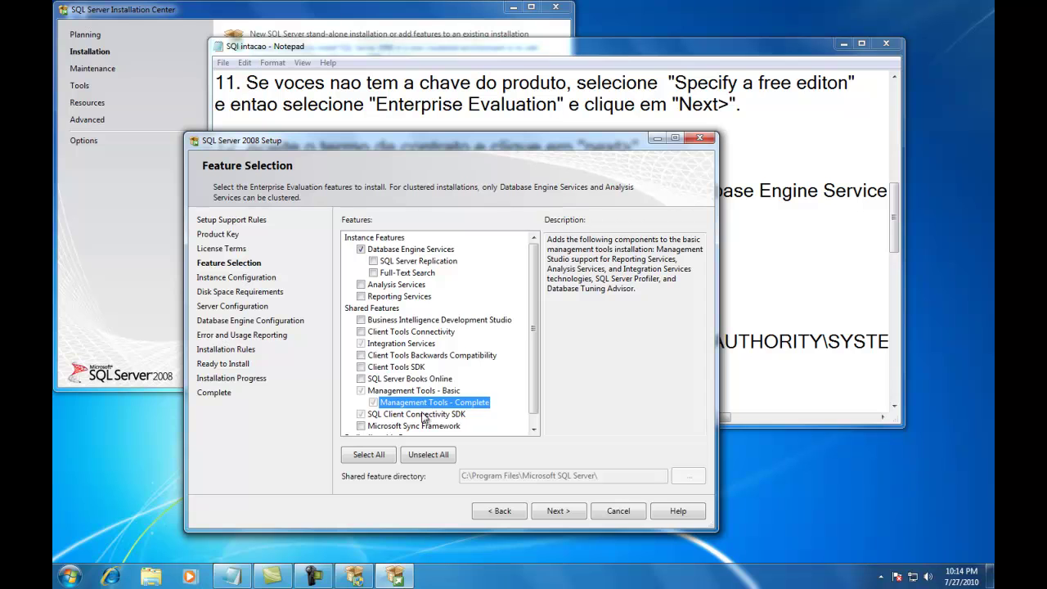
{"action": "left_click", "coordinate": [400, 391]}
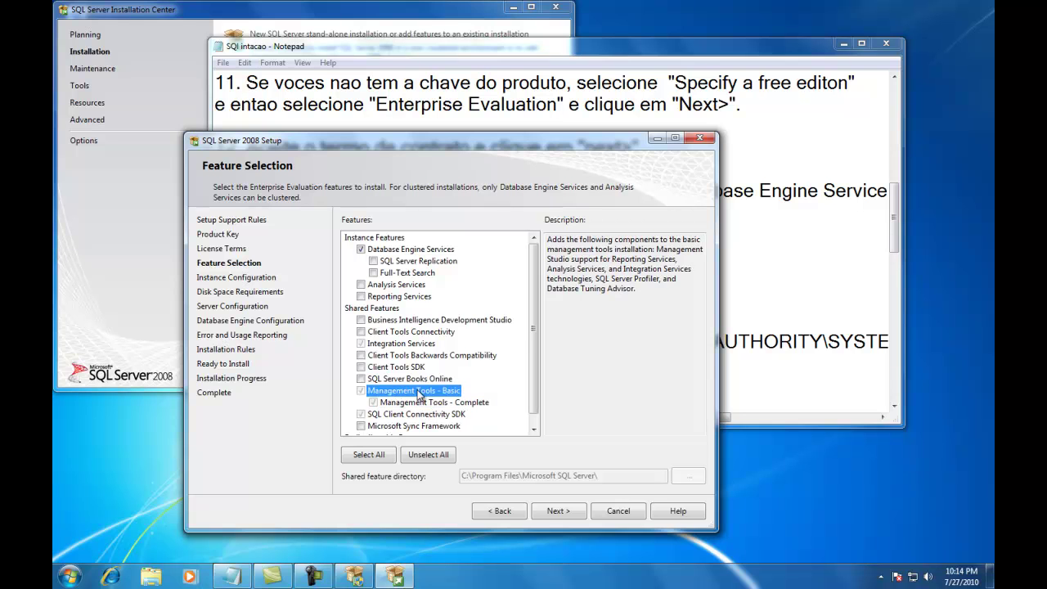
{"action": "left_click", "coordinate": [562, 513]}
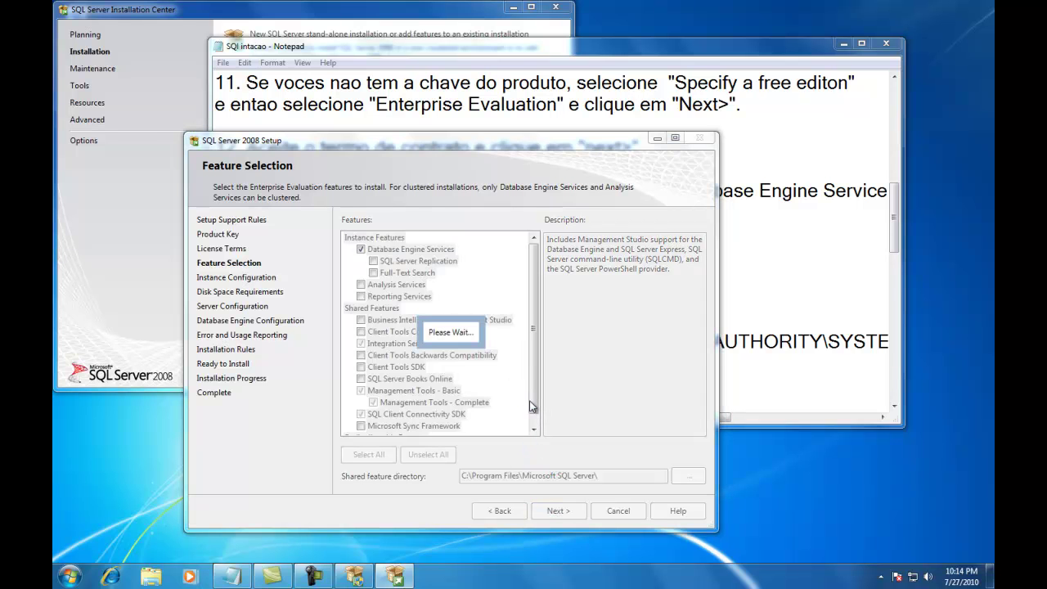
- Highlight instructions 14 and 15 in the notes and continue past the instance and disk space pages to Server Configuration
{"action": "left_click", "coordinate": [768, 350]}
{"action": "scroll", "coordinate": [768, 350], "scroll_direction": "down", "scroll_amount": 1}
{"action": "left_click_drag", "start_coordinate": [216, 190], "coordinate": [409, 190]}
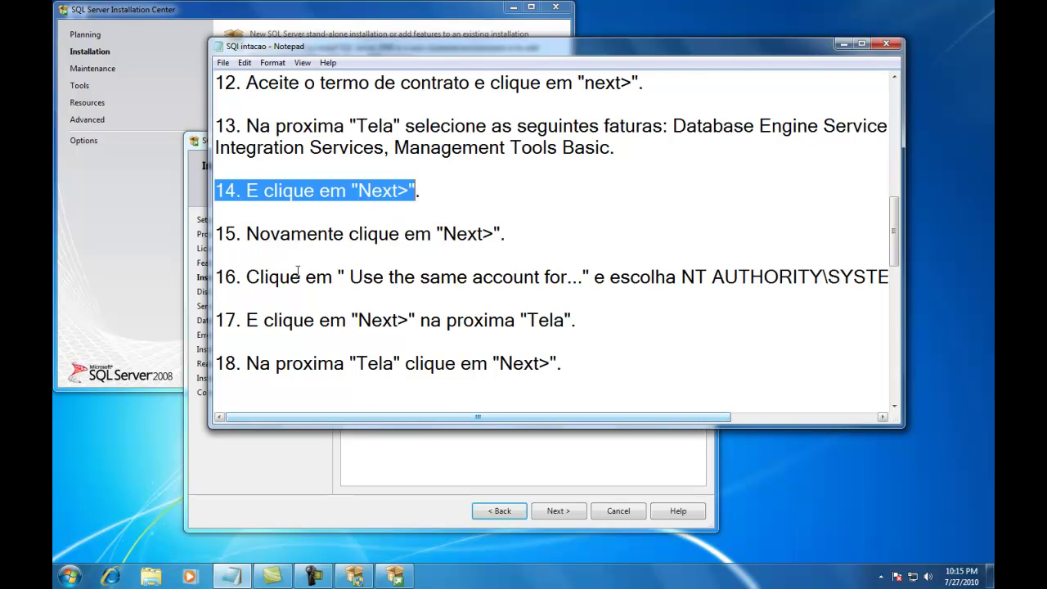
{"action": "left_click_drag", "start_coordinate": [216, 234], "coordinate": [420, 249]}
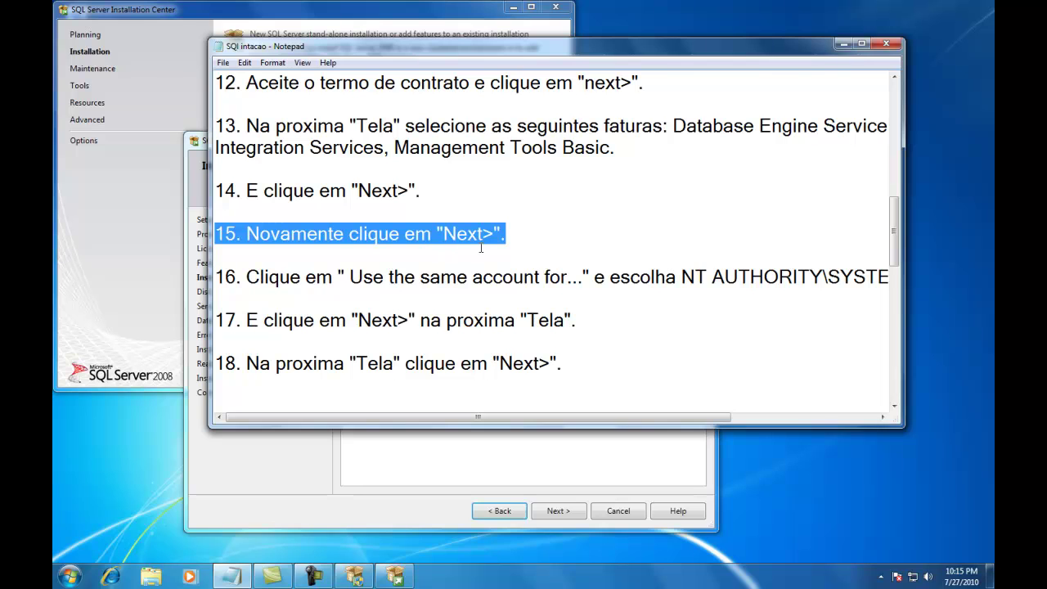
{"action": "left_click", "coordinate": [531, 482]}
{"action": "left_click", "coordinate": [559, 510]}
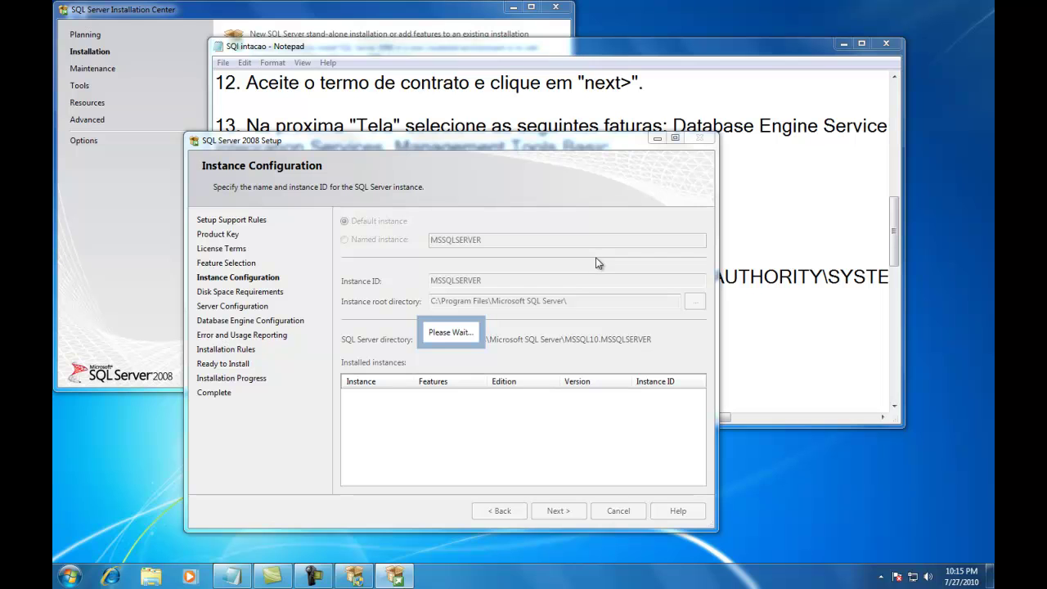
{"action": "left_click", "coordinate": [562, 512]}
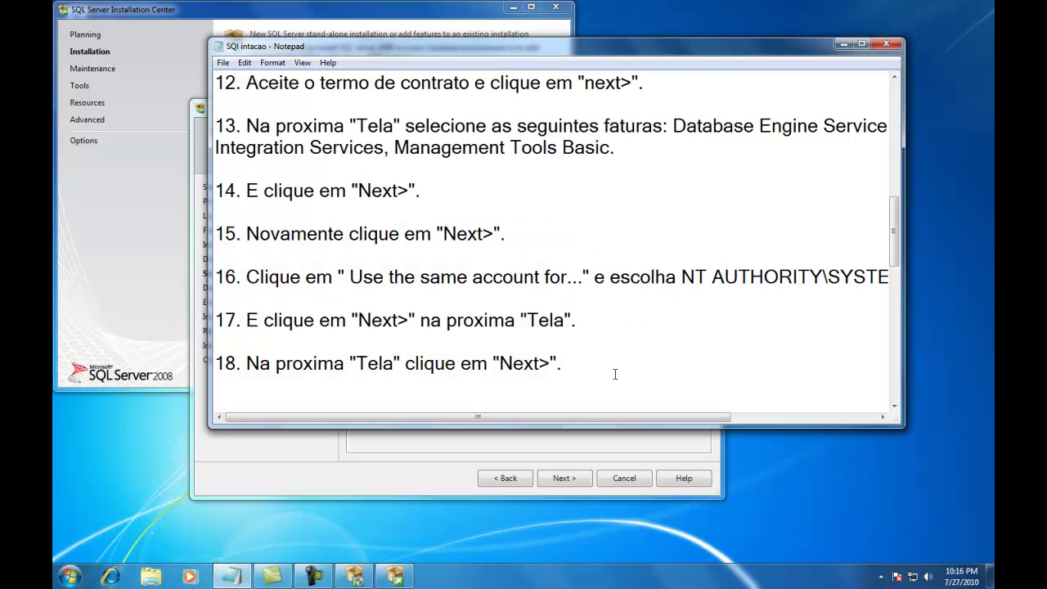
- Highlight instruction 16 in the notes and assign the NT AUTHORITY\SYSTEM account to all SQL Server services
{"action": "left_click_drag", "start_coordinate": [226, 277], "coordinate": [675, 289]}
{"action": "left_click_drag", "start_coordinate": [752, 291], "coordinate": [888, 275]}
{"action": "left_click_drag", "start_coordinate": [623, 417], "coordinate": [481, 419]}
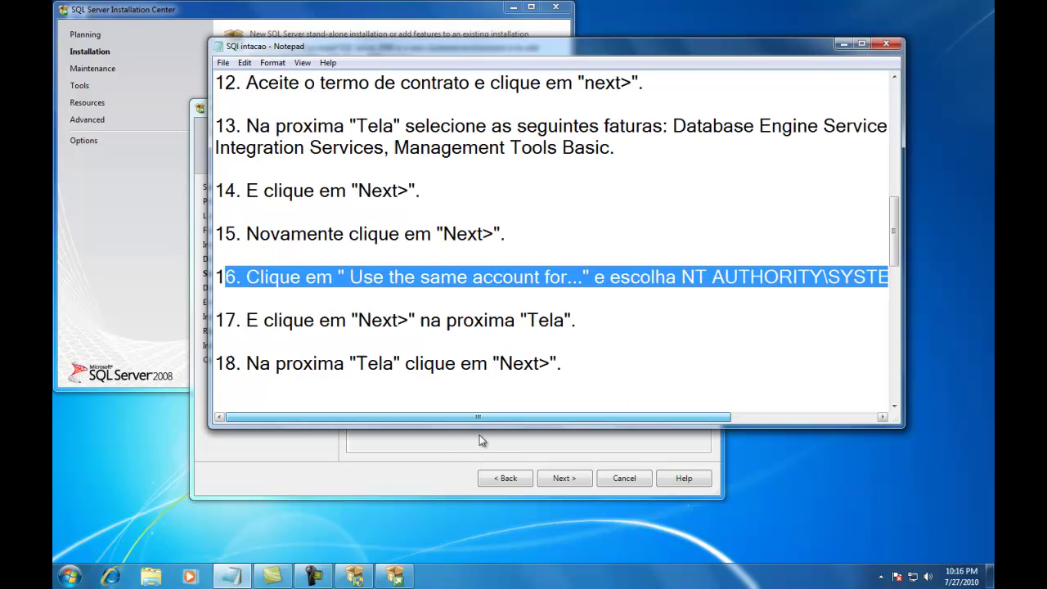
{"action": "left_click", "coordinate": [506, 450]}
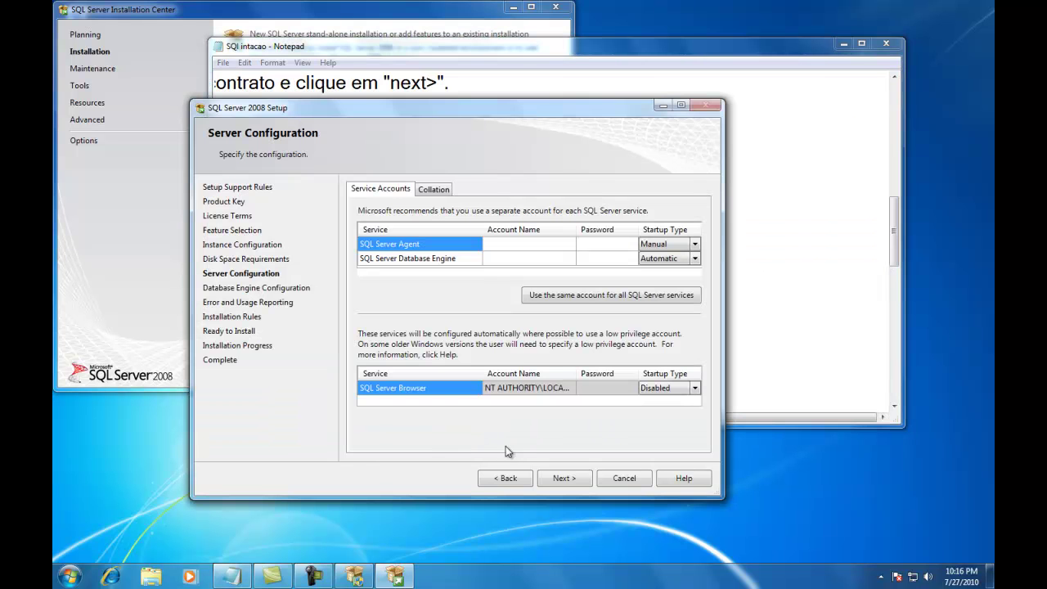
{"action": "left_click", "coordinate": [642, 296]}
{"action": "left_click", "coordinate": [663, 381]}
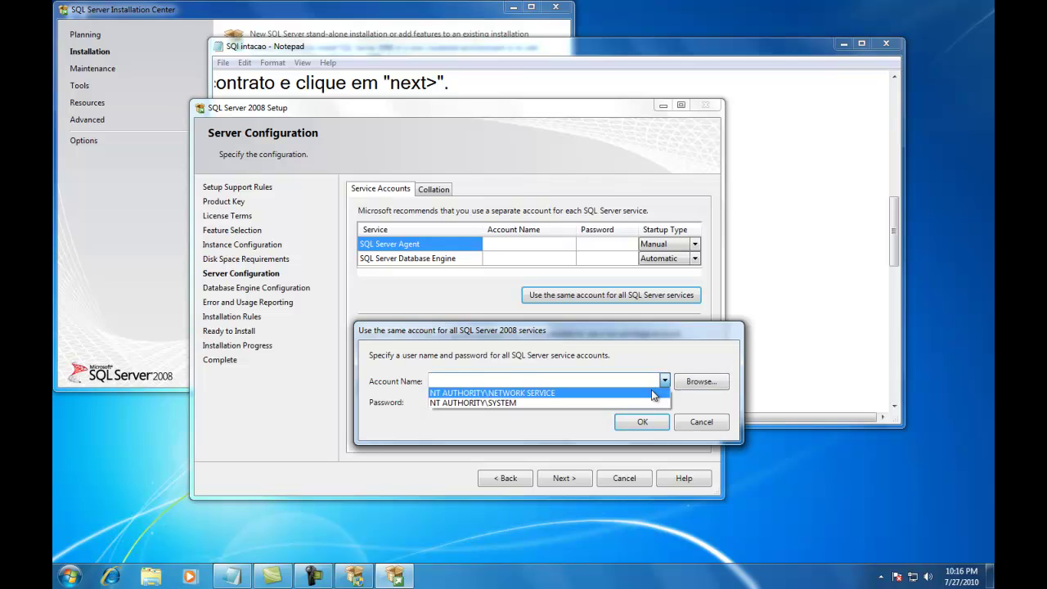
{"action": "left_click", "coordinate": [490, 401]}
{"action": "left_click", "coordinate": [642, 421]}
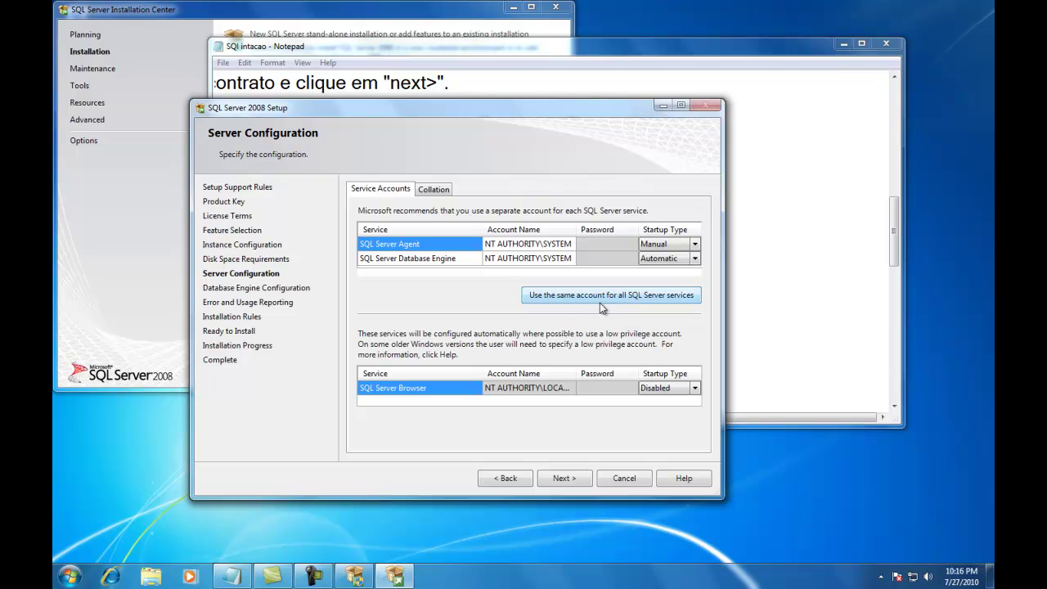
- Set the startup type of SQL Server Agent and Database Engine to Automatic and continue to Database Engine Configuration
{"action": "left_click", "coordinate": [675, 245]}
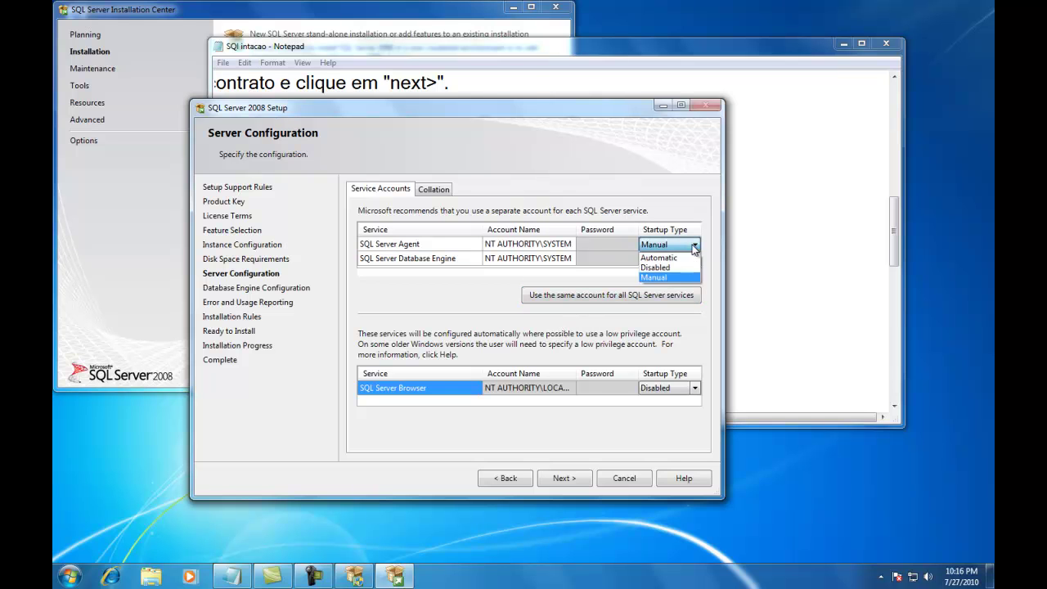
{"action": "left_click", "coordinate": [675, 278]}
{"action": "left_click", "coordinate": [676, 258]}
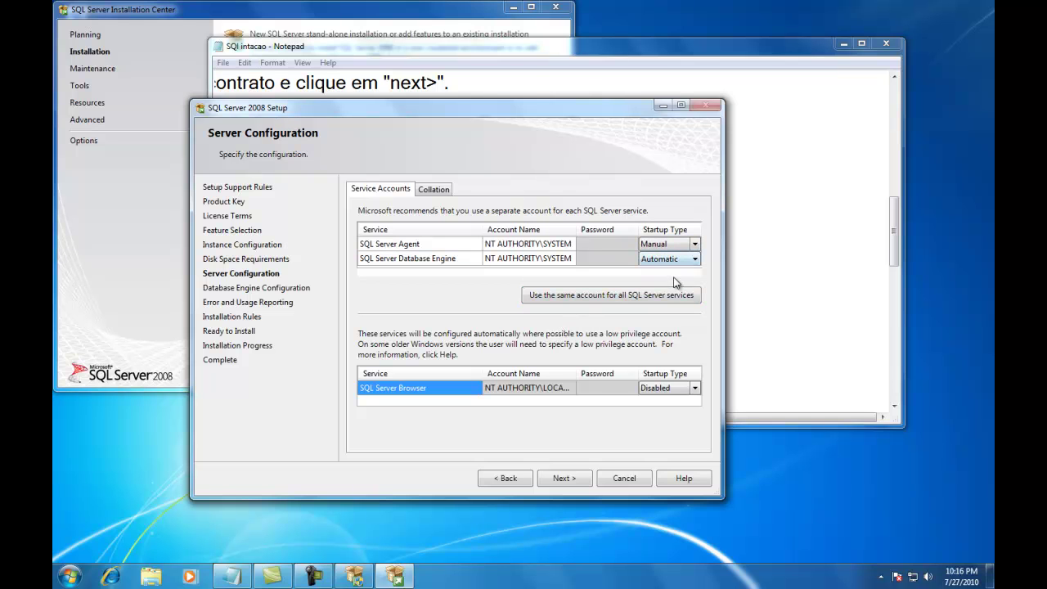
{"action": "left_click", "coordinate": [694, 260]}
{"action": "left_click", "coordinate": [671, 278]}
{"action": "left_click", "coordinate": [580, 477]}
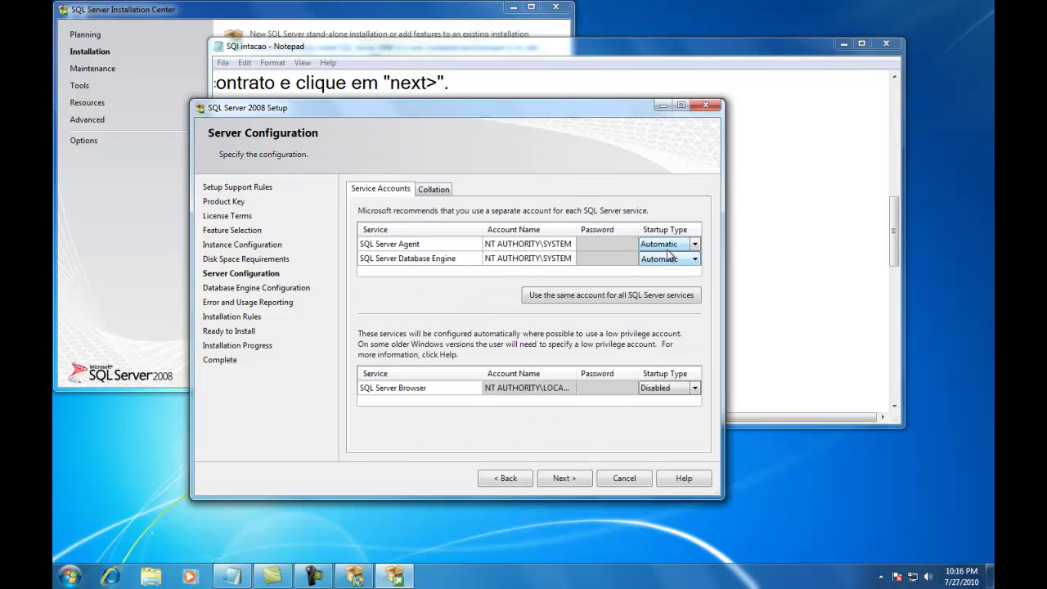
{"action": "left_click", "coordinate": [699, 247]}
{"action": "left_click", "coordinate": [686, 258]}
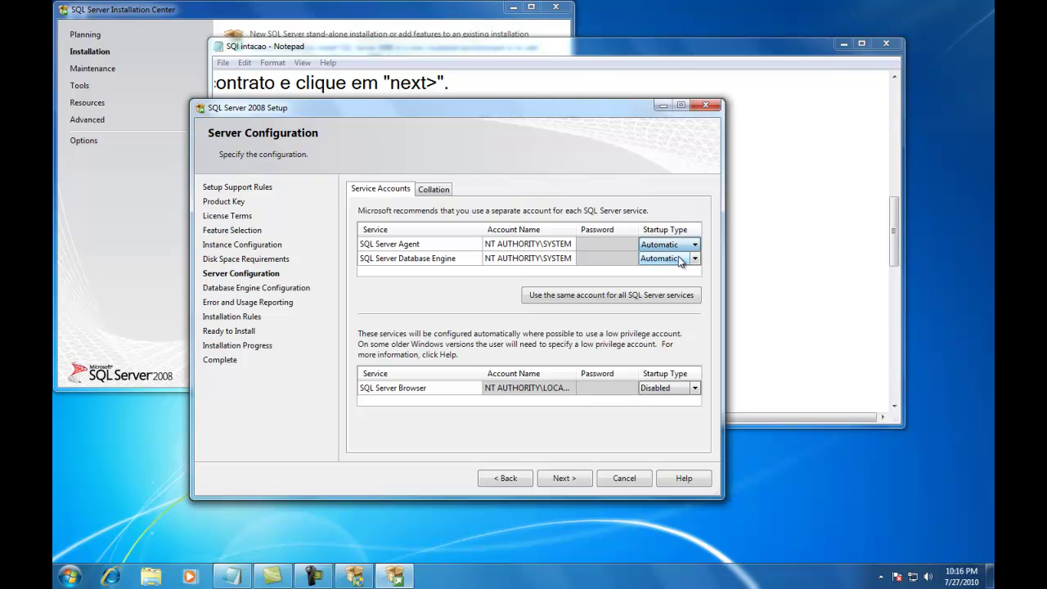
{"action": "left_click", "coordinate": [685, 259]}
{"action": "left_click", "coordinate": [679, 273]}
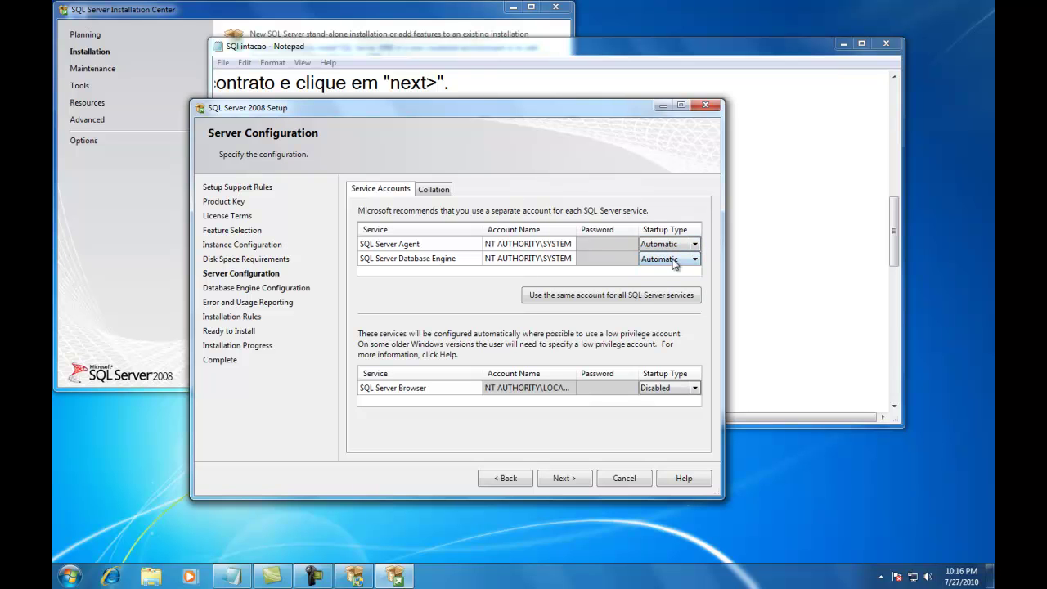
{"action": "left_click", "coordinate": [564, 477]}
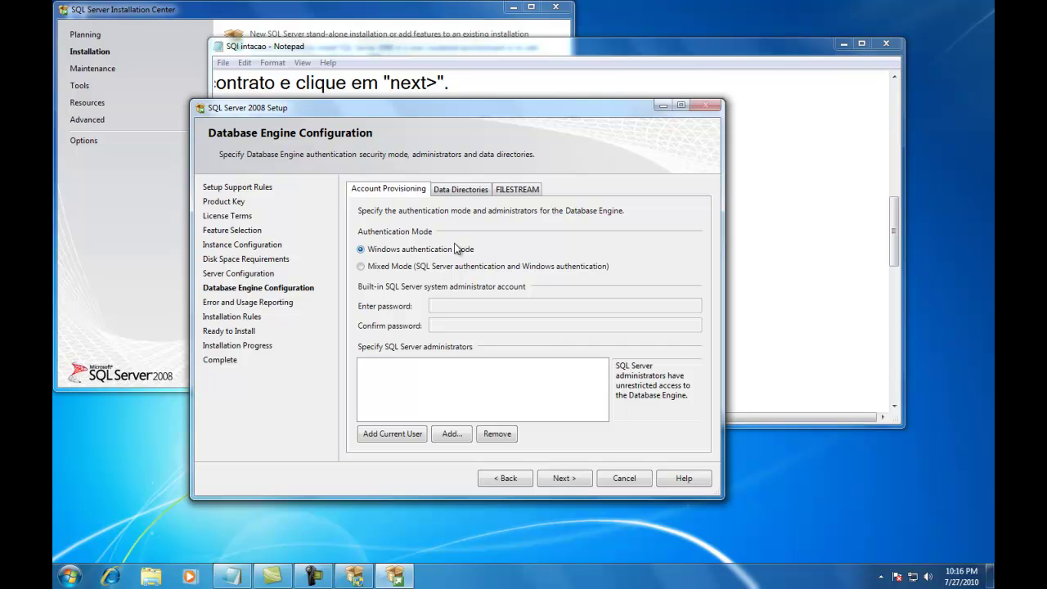
{"action": "left_click", "coordinate": [452, 433]}
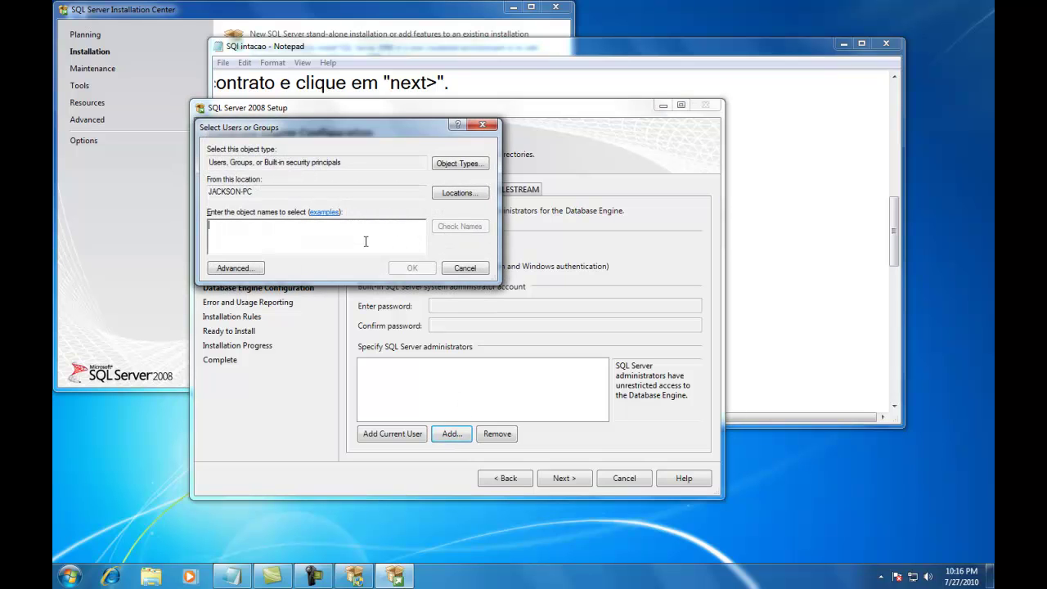
{"action": "type", "text": "ak"}
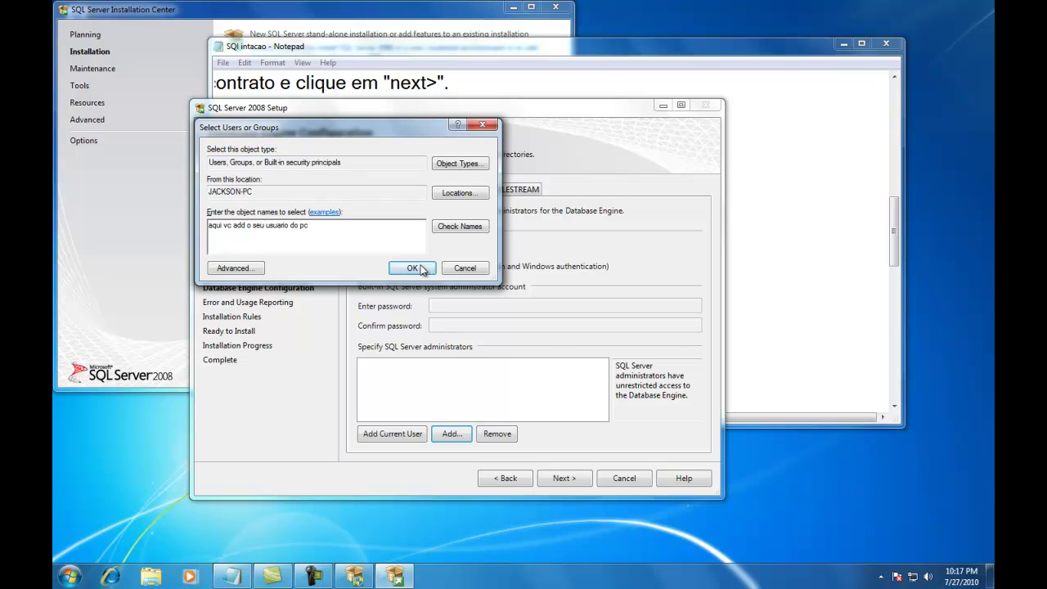
{"action": "left_click", "coordinate": [461, 269]}
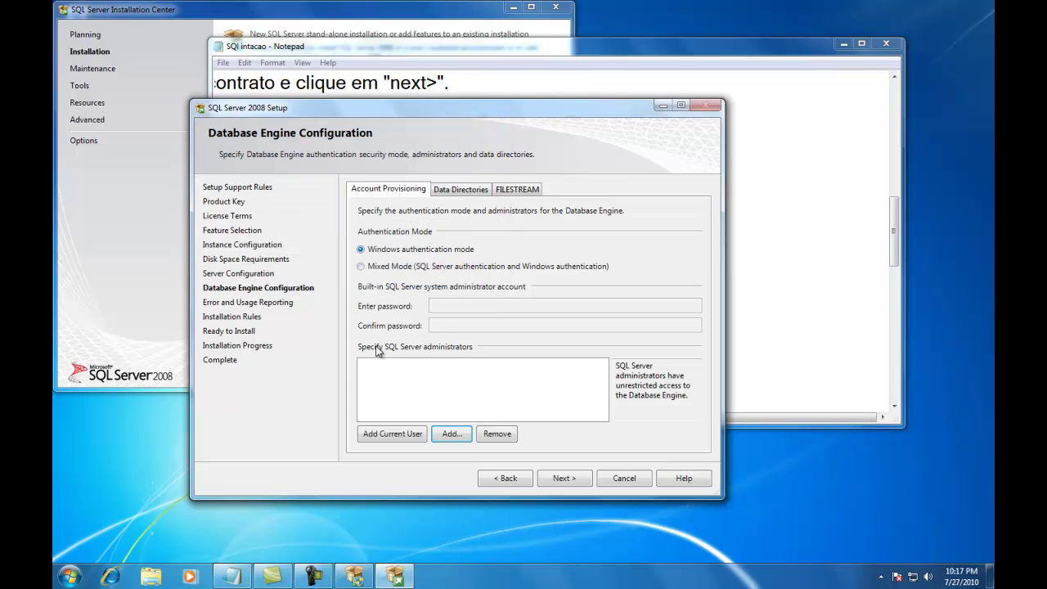
- Add the current Windows user as a SQL Server administrator
{"action": "left_click", "coordinate": [412, 439]}
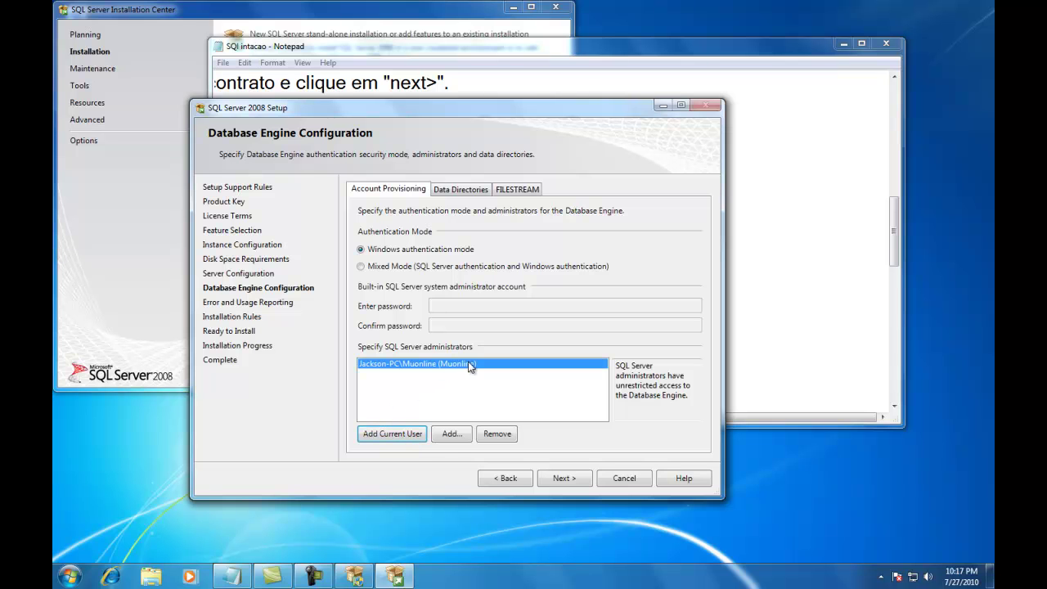
{"action": "left_click", "coordinate": [452, 434]}
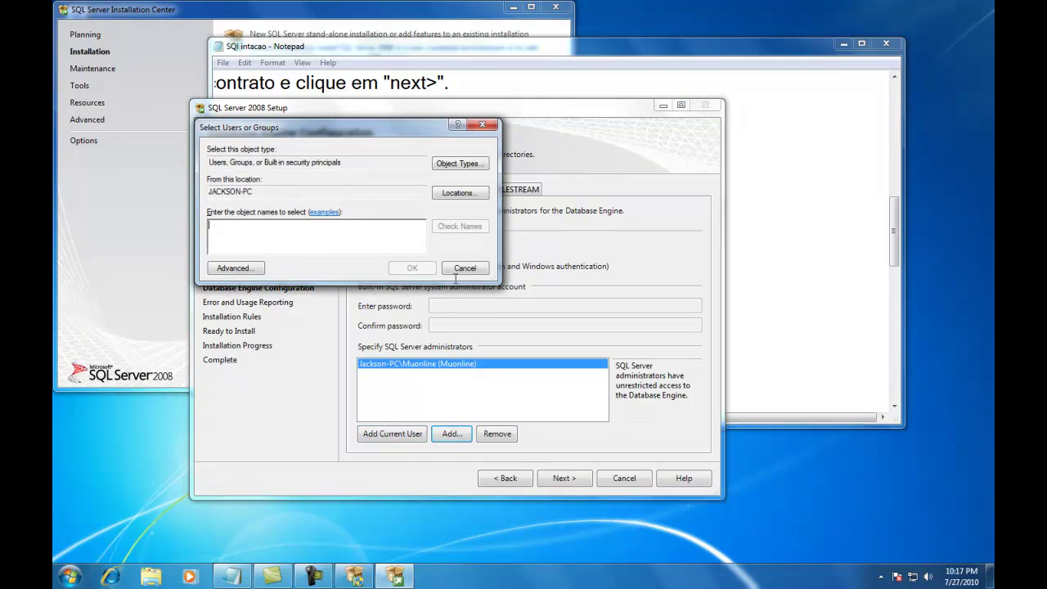
{"action": "type", "text": "e"}
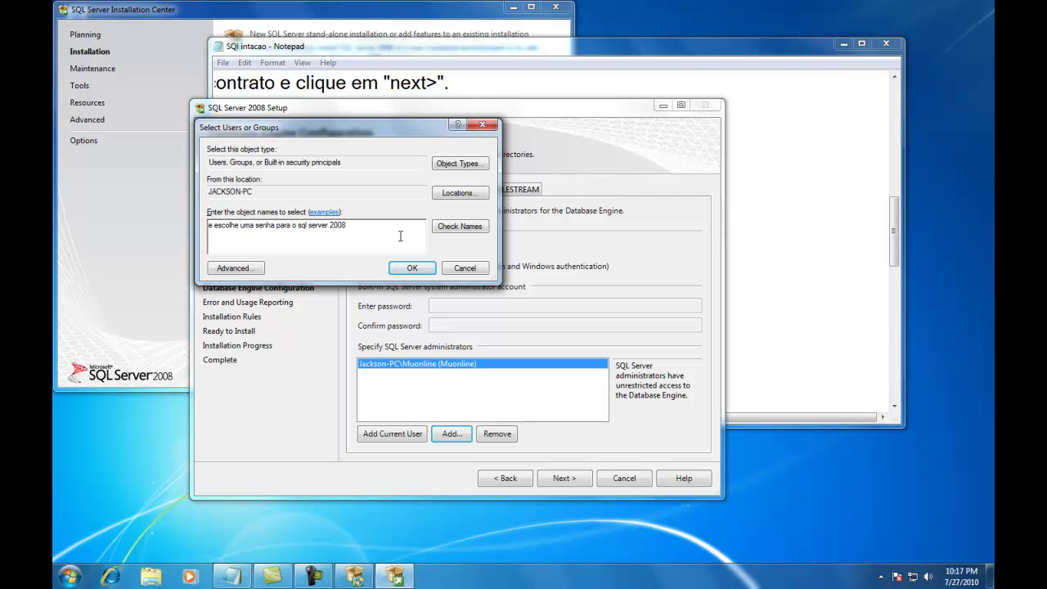
{"action": "left_click", "coordinate": [463, 269]}
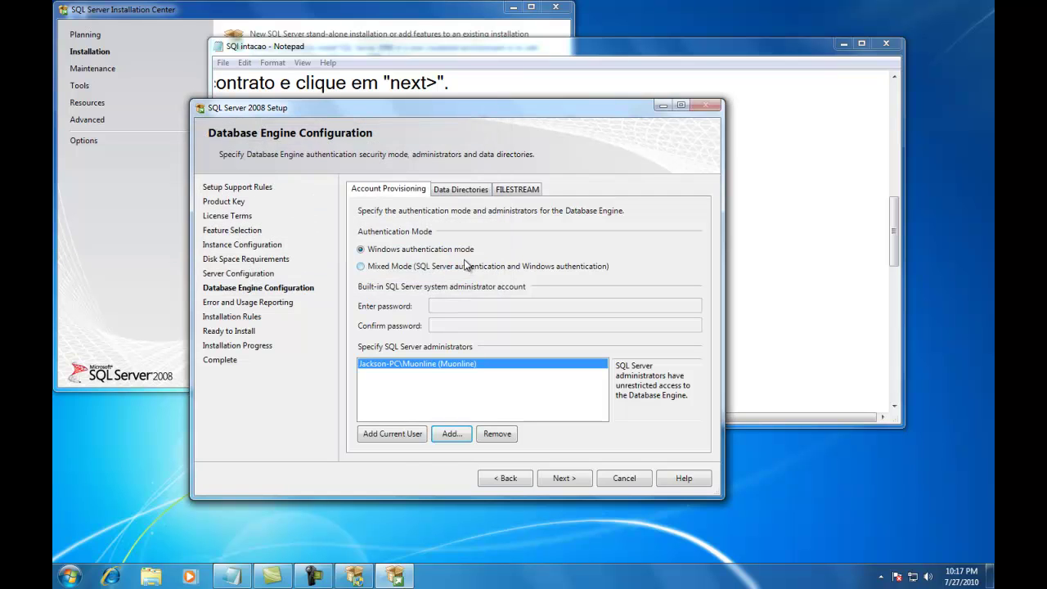
- Choose Mixed Mode authentication, enter and confirm the system administrator password, and continue to Error and Usage Reporting
{"action": "left_click", "coordinate": [371, 268]}
{"action": "left_click", "coordinate": [465, 304]}
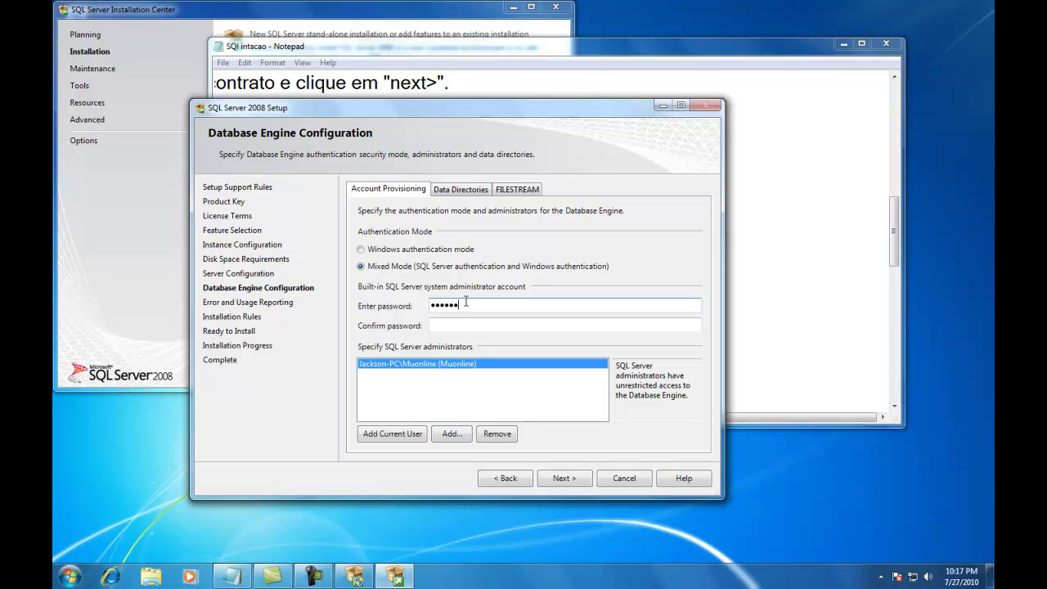
{"action": "left_click", "coordinate": [486, 326]}
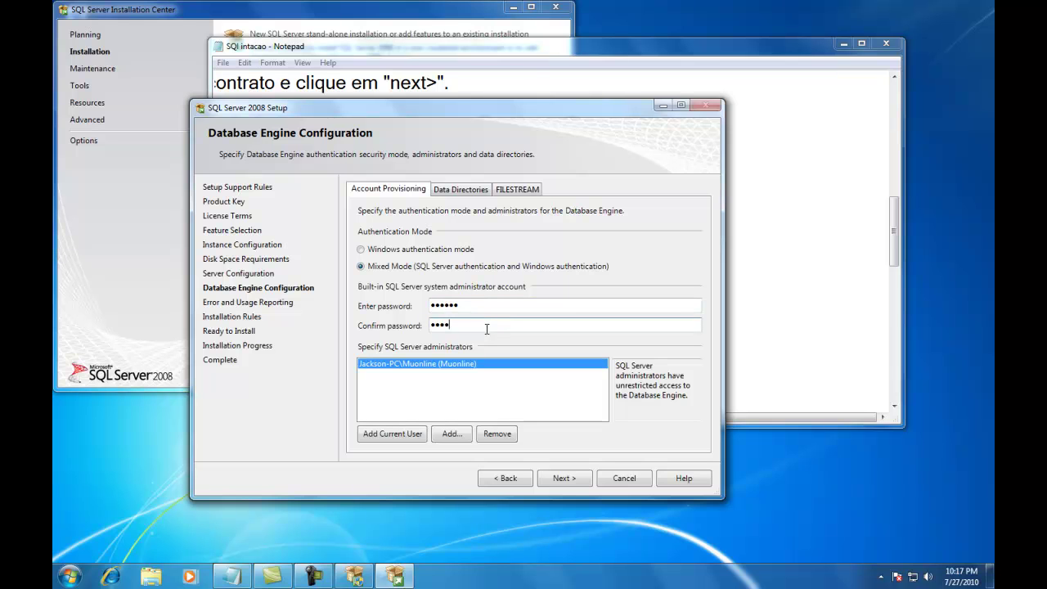
{"action": "left_click", "coordinate": [564, 481]}
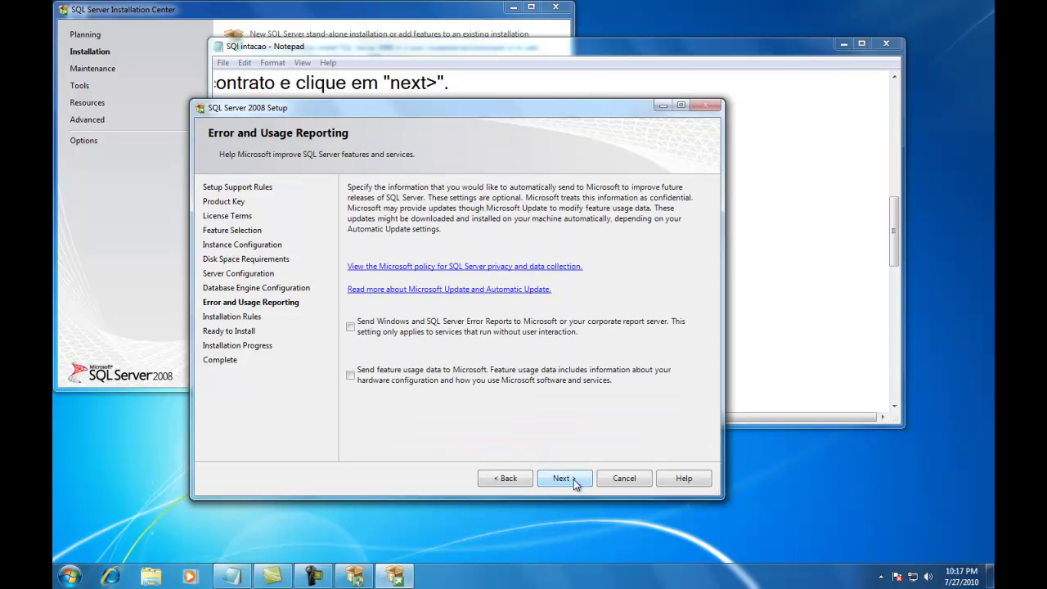
- Continue without enabling error or usage reports, show the installation rule details, and start the installation
{"action": "left_click", "coordinate": [571, 479]}
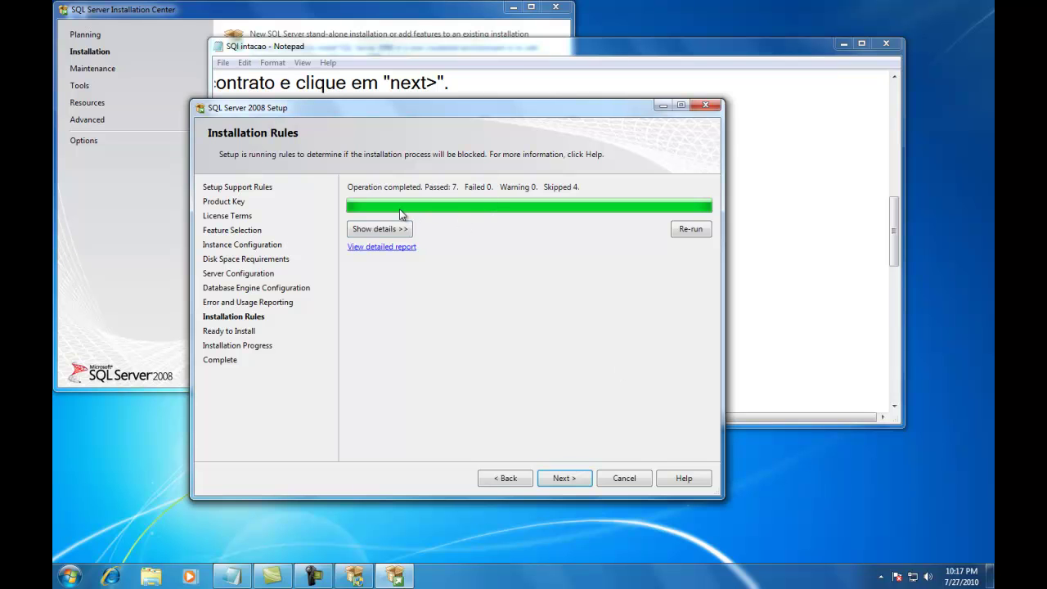
{"action": "left_click", "coordinate": [381, 231]}
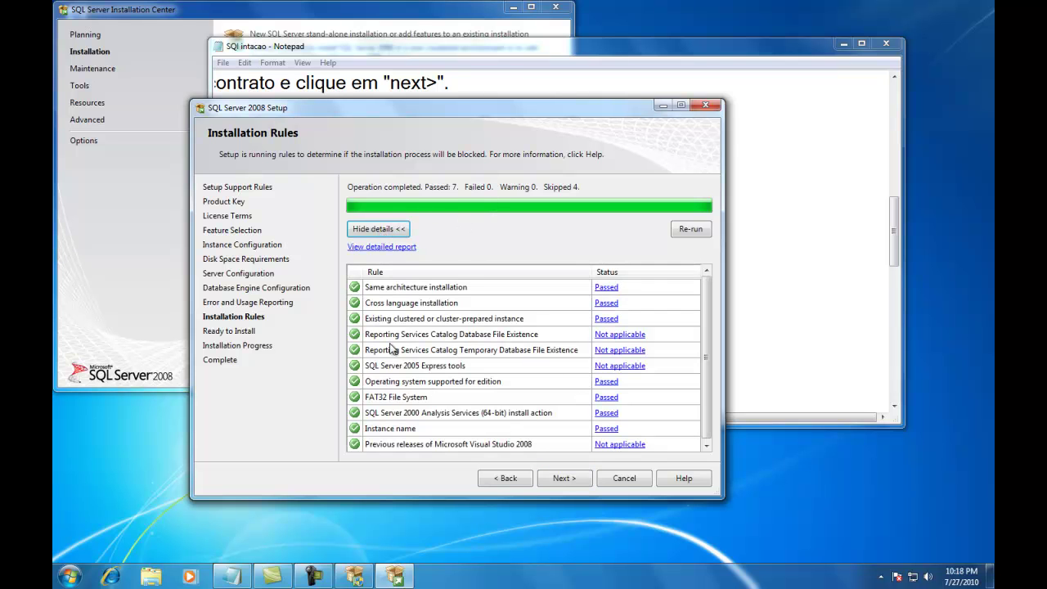
{"action": "left_click", "coordinate": [573, 478]}
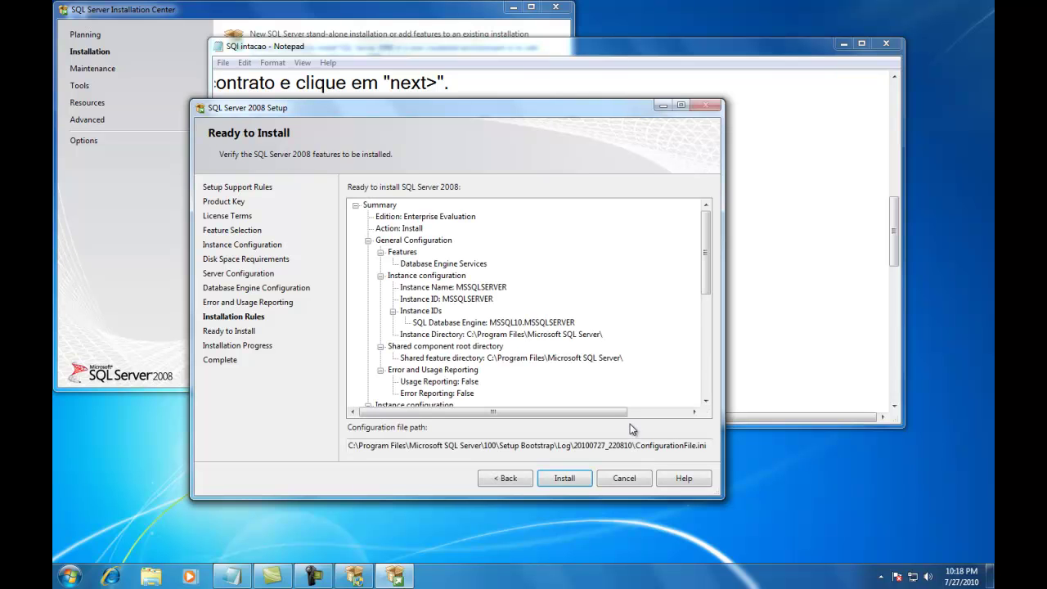
{"action": "left_click", "coordinate": [563, 478]}
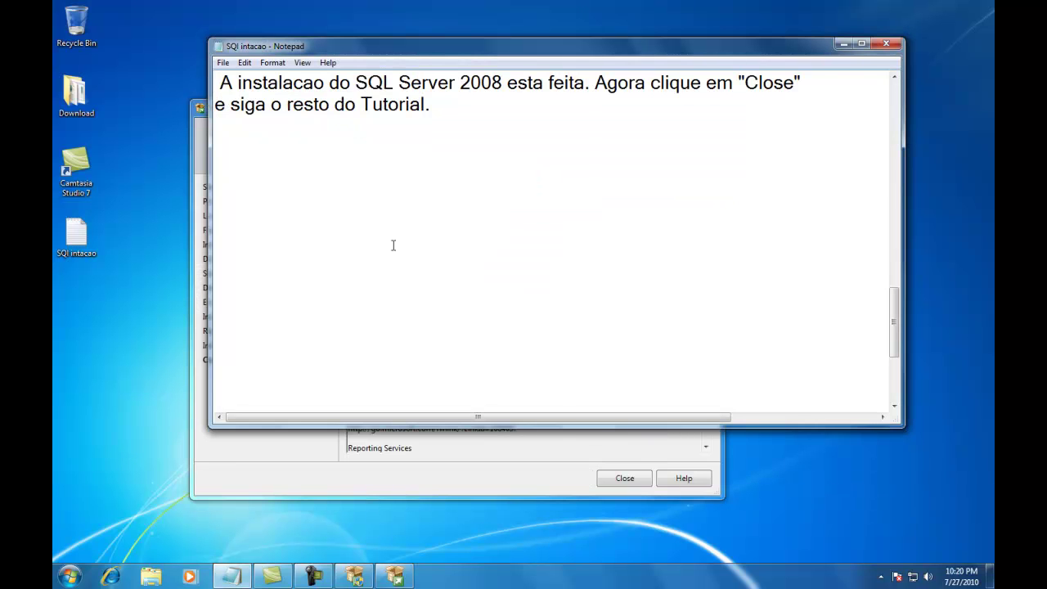
- Highlight the closing note about the finished installation and close the SQL Server 2008 setup wizard
{"action": "left_click_drag", "start_coordinate": [215, 82], "coordinate": [801, 85]}
{"action": "left_click_drag", "start_coordinate": [215, 104], "coordinate": [440, 105]}
{"action": "left_click", "coordinate": [419, 465]}
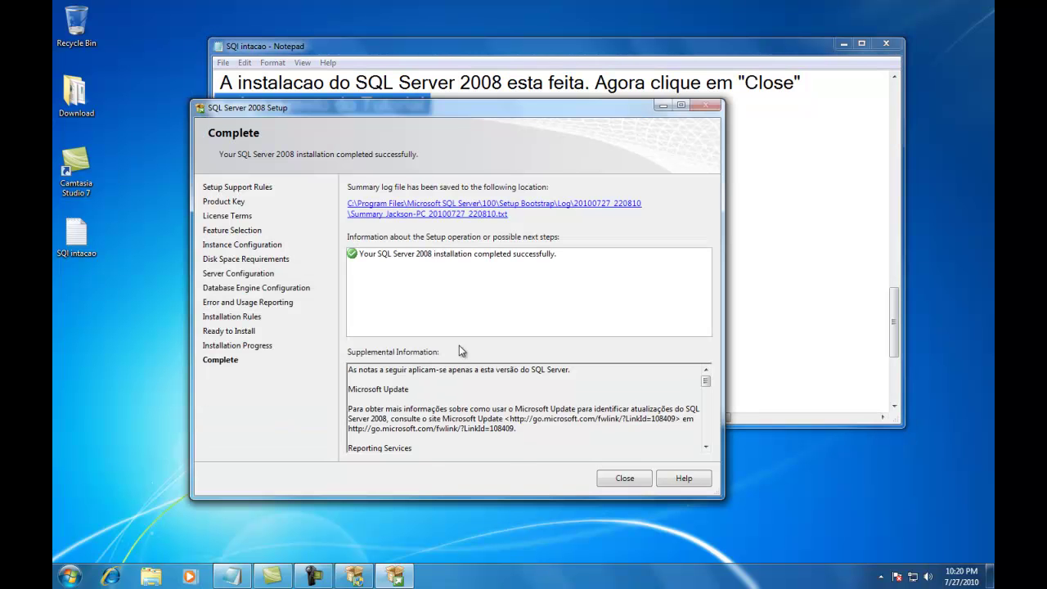
{"action": "left_click", "coordinate": [622, 478]}
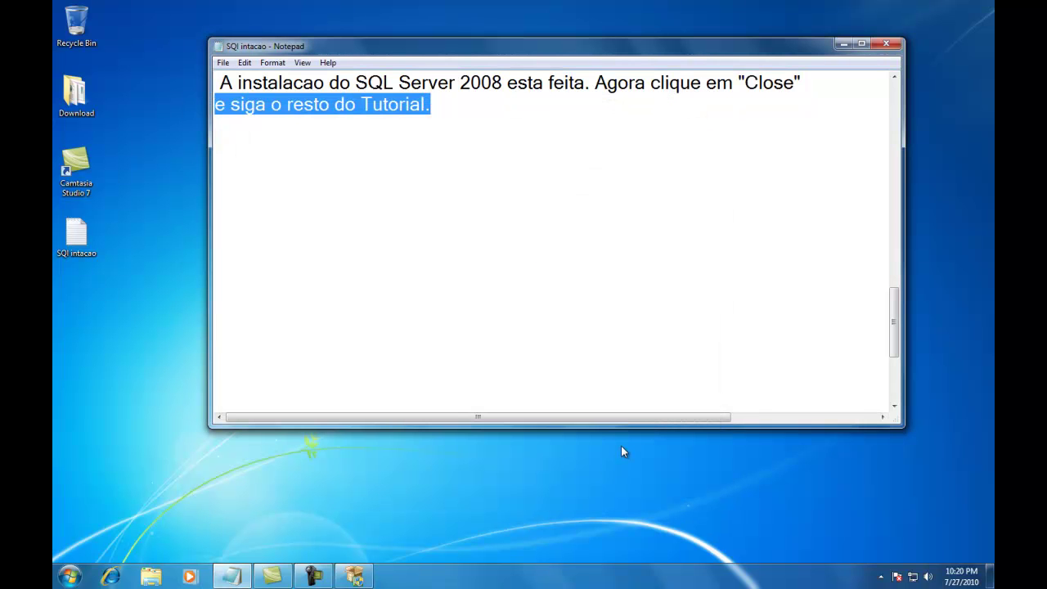